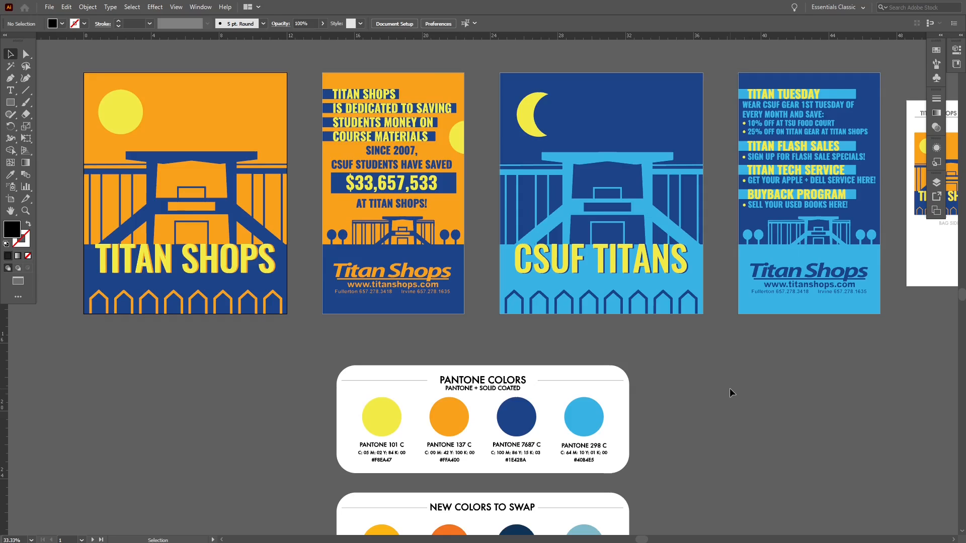
{"action": "scroll", "coordinate": [319, 293], "scroll_direction": "down", "scroll_amount": 3}
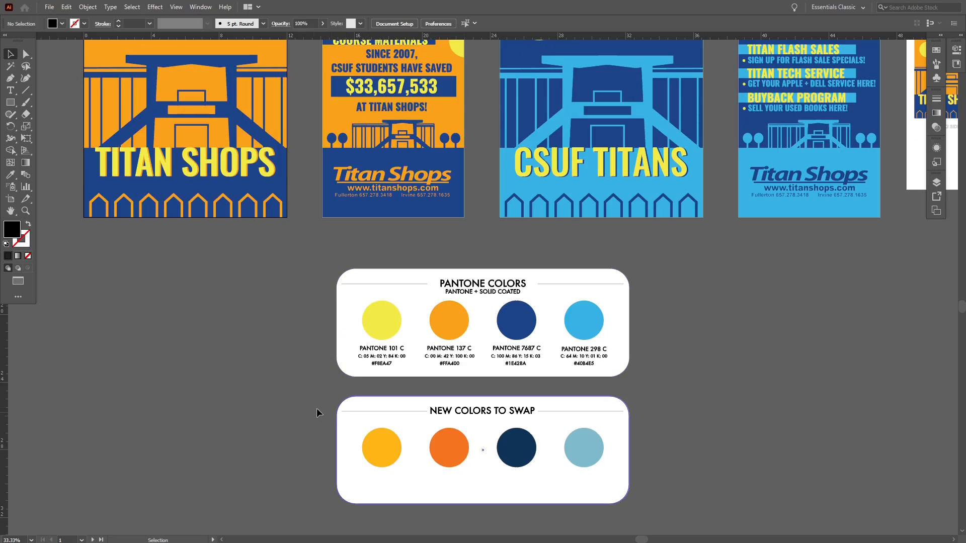
{"action": "scroll", "coordinate": [285, 393], "scroll_direction": "up", "scroll_amount": 4}
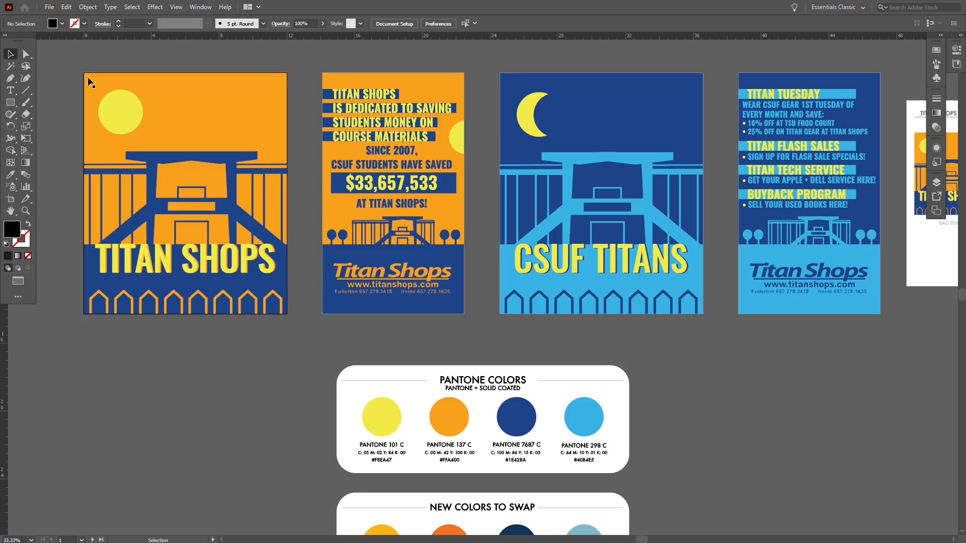
{"action": "scroll", "coordinate": [521, 381], "scroll_direction": "down", "scroll_amount": 3}
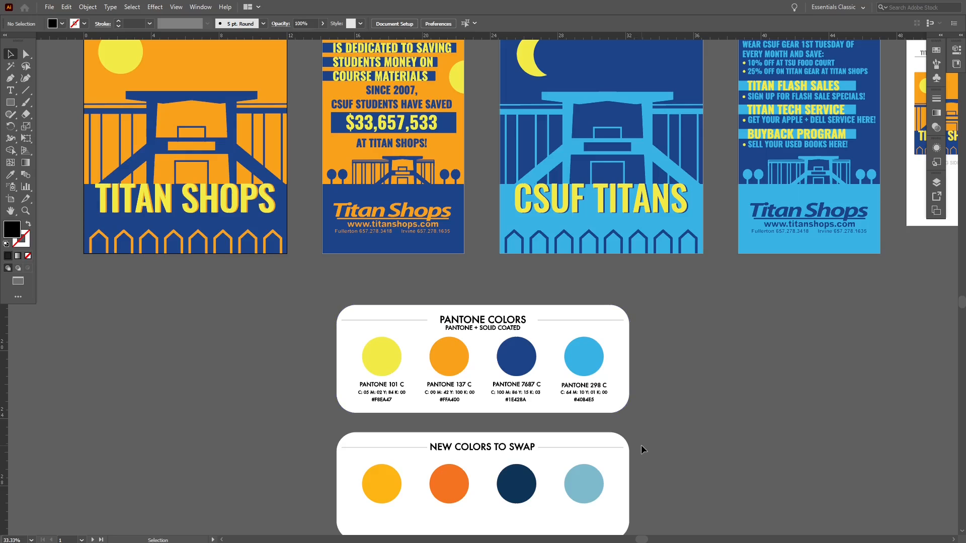
{"action": "scroll", "coordinate": [641, 444], "scroll_direction": "up", "scroll_amount": 5}
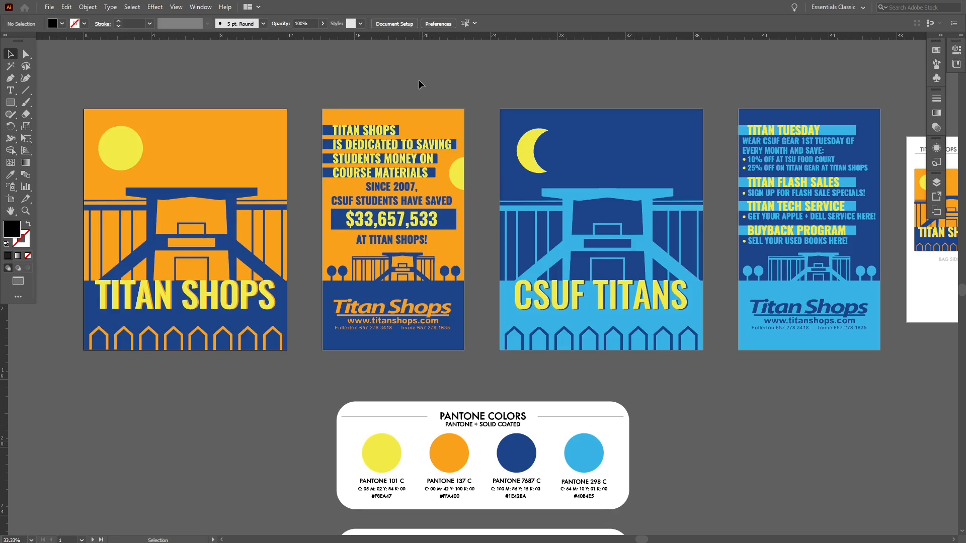
Switch to the Gill Sans poster document and unlock its Copyright layer.
{"action": "key", "text": "ctrl"}
{"action": "key", "text": "ctrl+Tab"}
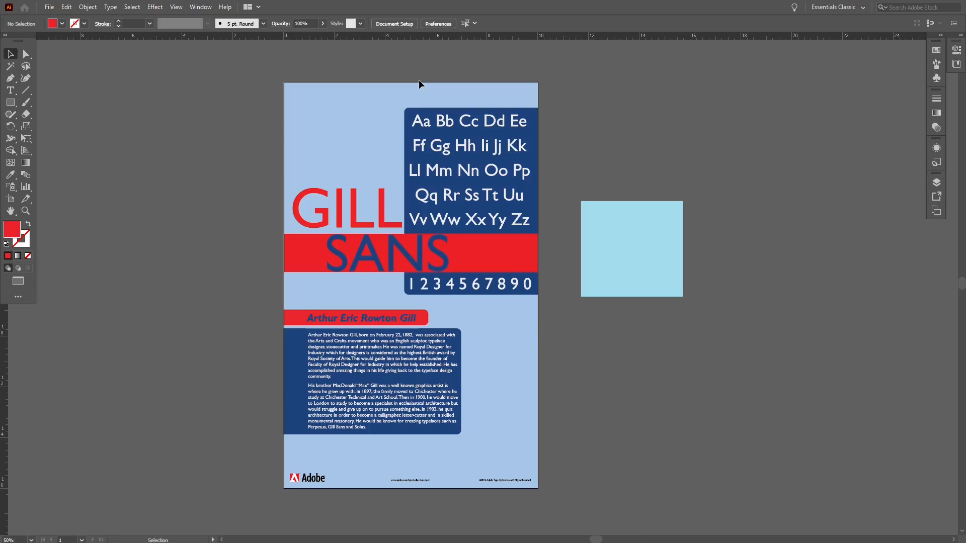
{"action": "key", "text": "space"}
{"action": "left_click_drag", "start_coordinate": [243, 181], "coordinate": [248, 179]}
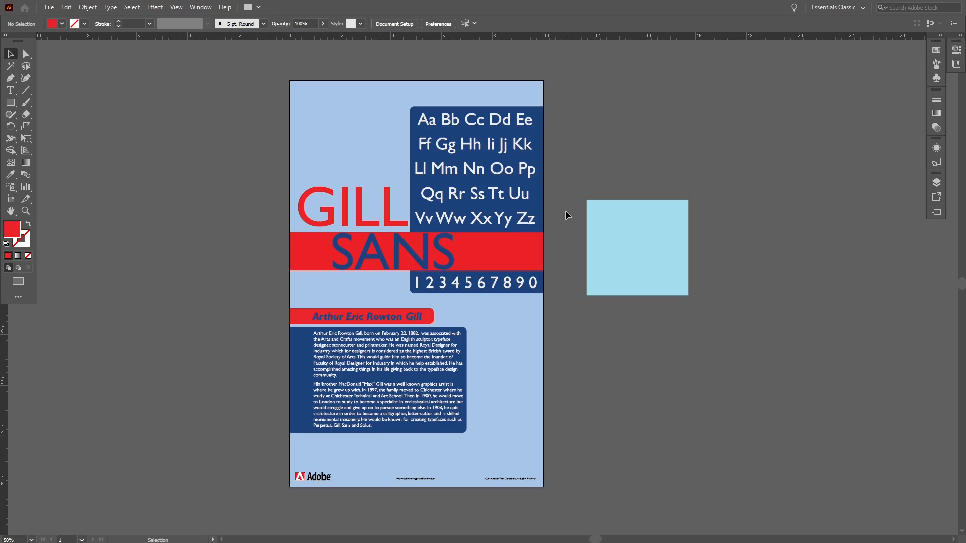
{"action": "left_click", "coordinate": [10, 69]}
{"action": "left_click", "coordinate": [937, 181]}
{"action": "left_click", "coordinate": [825, 257]}
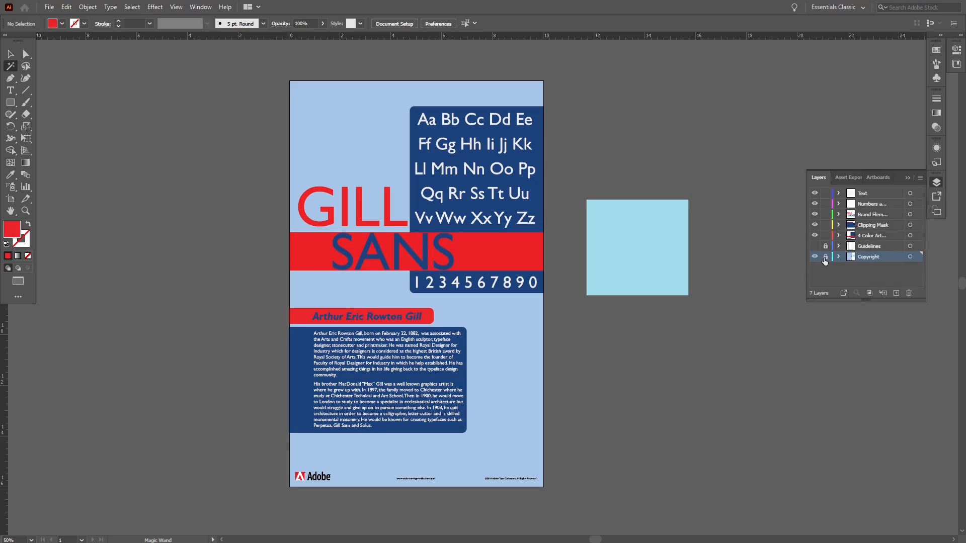
Try to recolor the poster's light-blue background by matching similar fills with the Magic Wand and sampling the square beside it.
{"action": "left_click", "coordinate": [330, 134]}
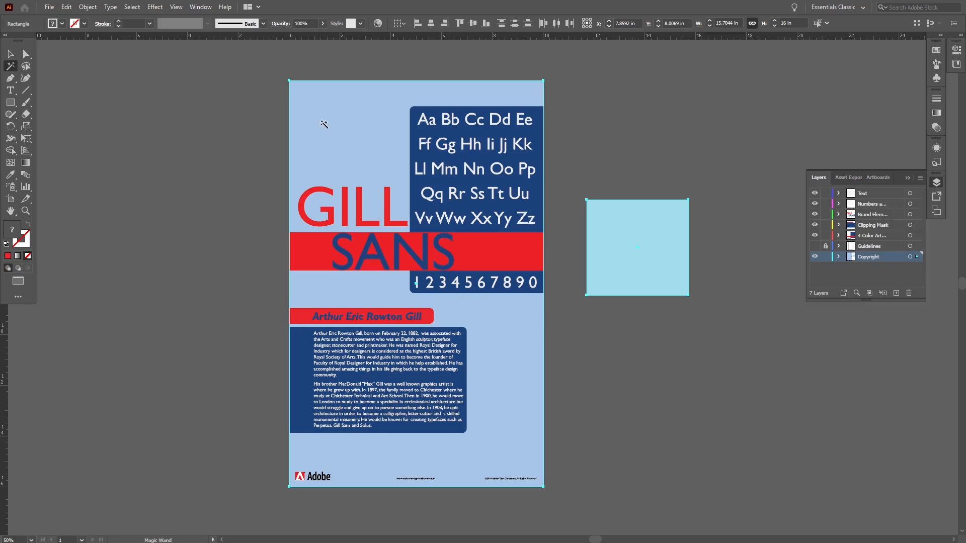
{"action": "key", "text": "comma"}
{"action": "left_click", "coordinate": [12, 176]}
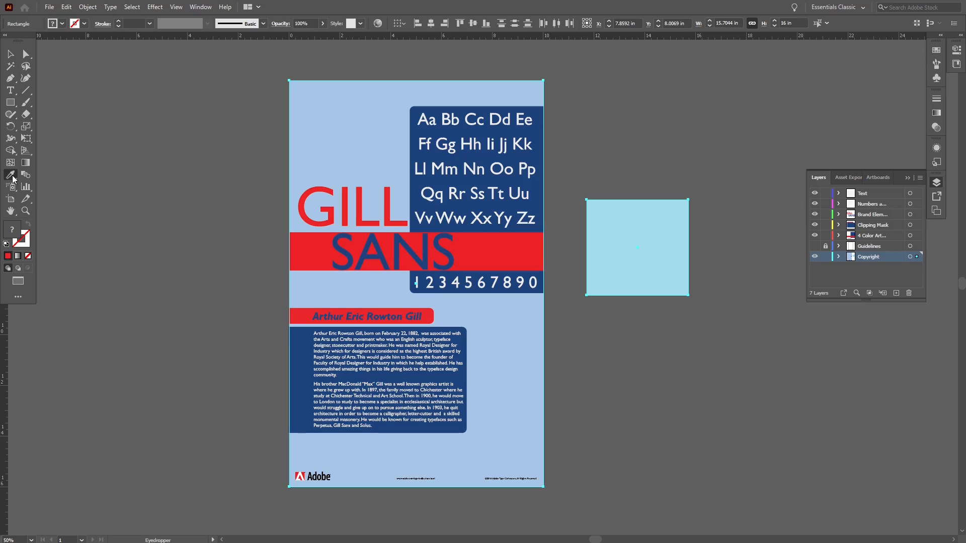
{"action": "left_click", "coordinate": [674, 221]}
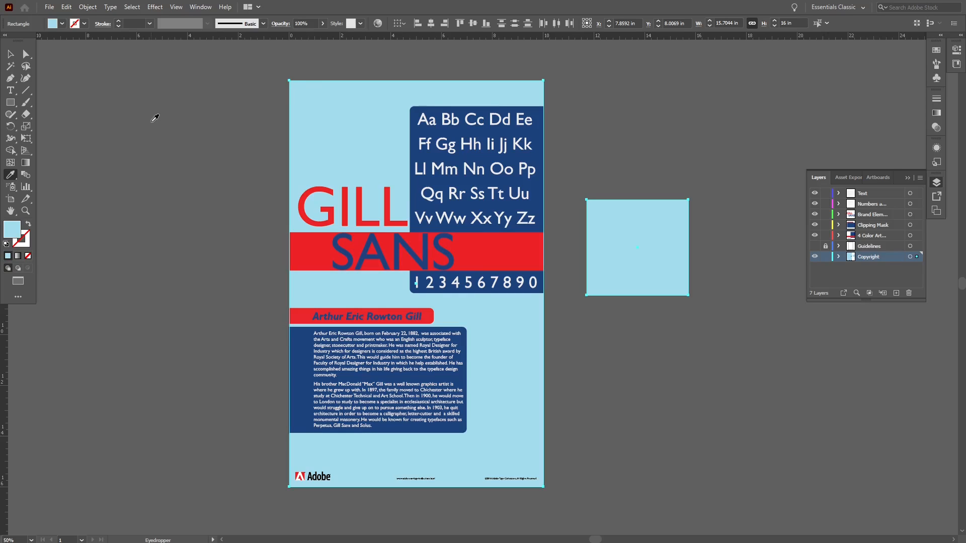
{"action": "key", "text": "ctrl+z"}
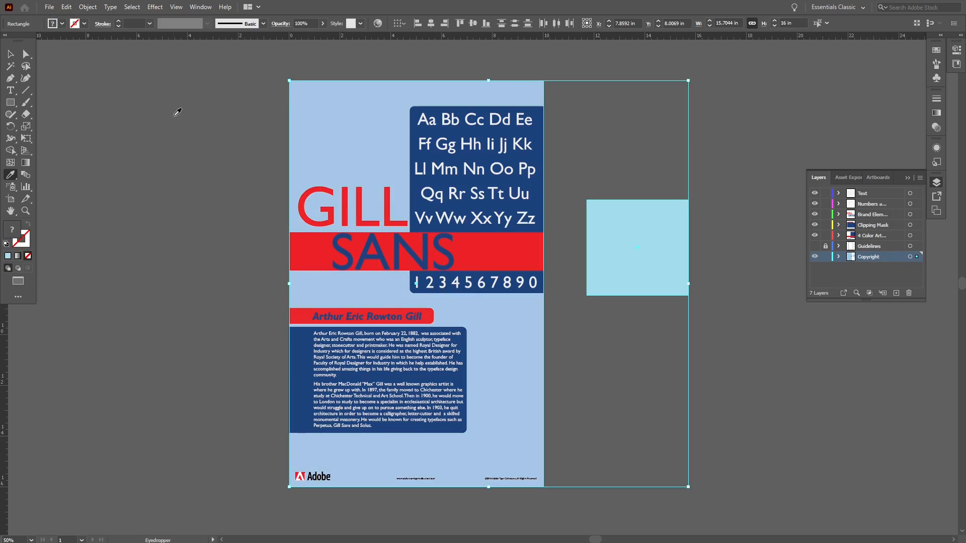
{"action": "left_click", "coordinate": [10, 54]}
{"action": "left_click", "coordinate": [189, 160]}
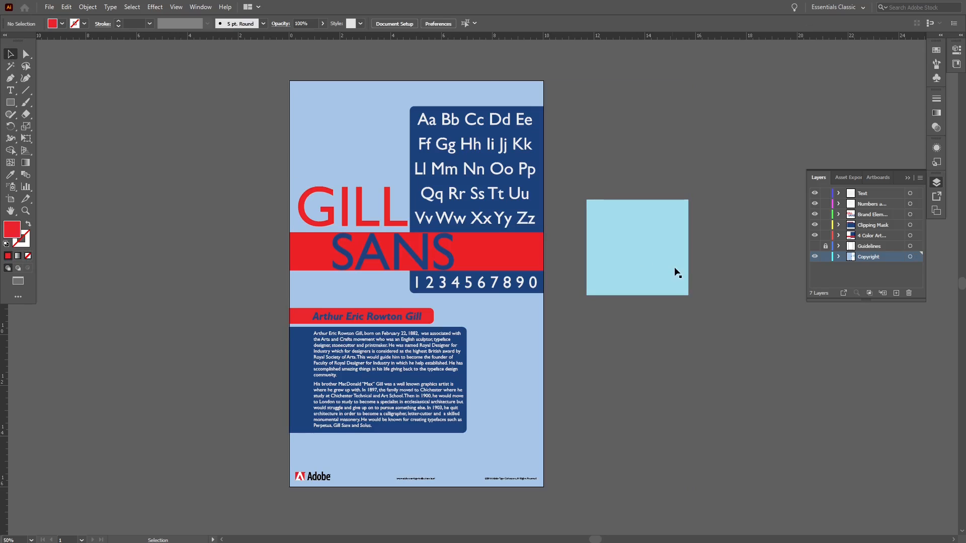
Change the fill of the square beside the poster to teal #058aa8.
{"action": "left_click", "coordinate": [653, 245]}
{"action": "double_click", "coordinate": [12, 229]}
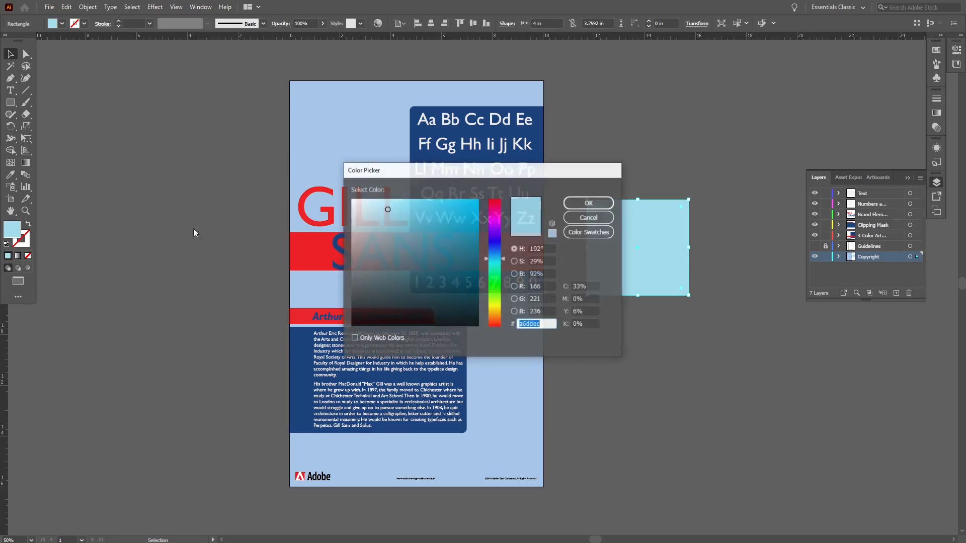
{"action": "left_click", "coordinate": [475, 242]}
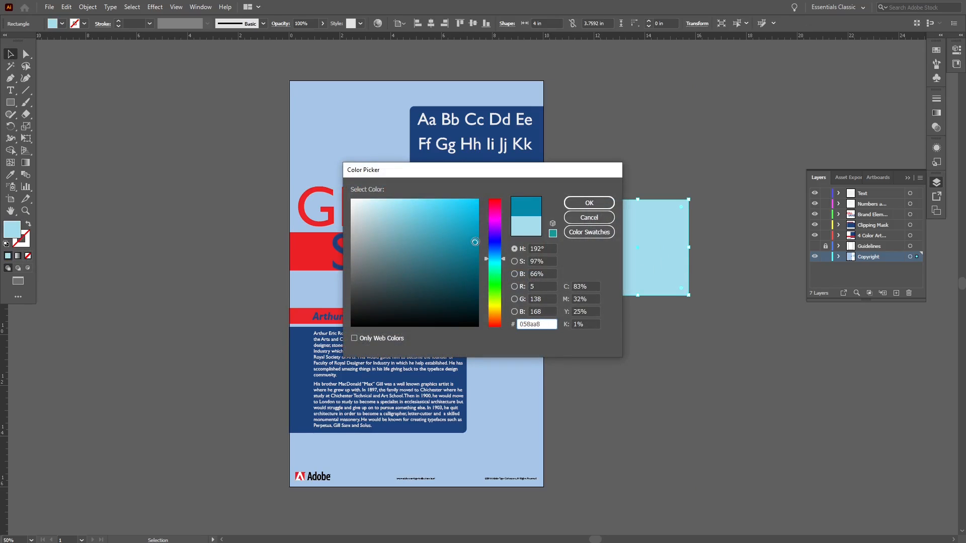
{"action": "left_click", "coordinate": [588, 203]}
{"action": "left_click", "coordinate": [612, 166]}
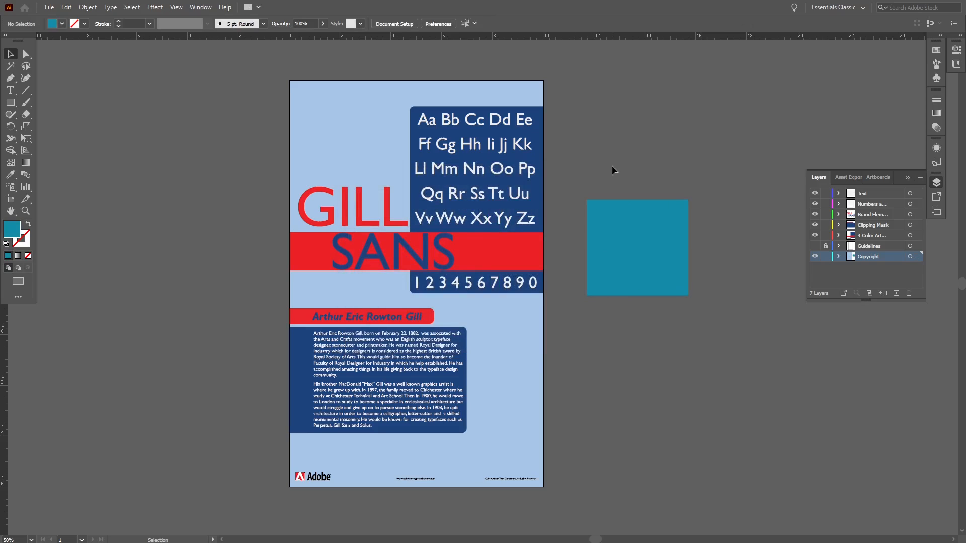
Select the poster's light-blue background with the Magic Wand and recolor it with the teal sampled from the square.
{"action": "left_click", "coordinate": [11, 70]}
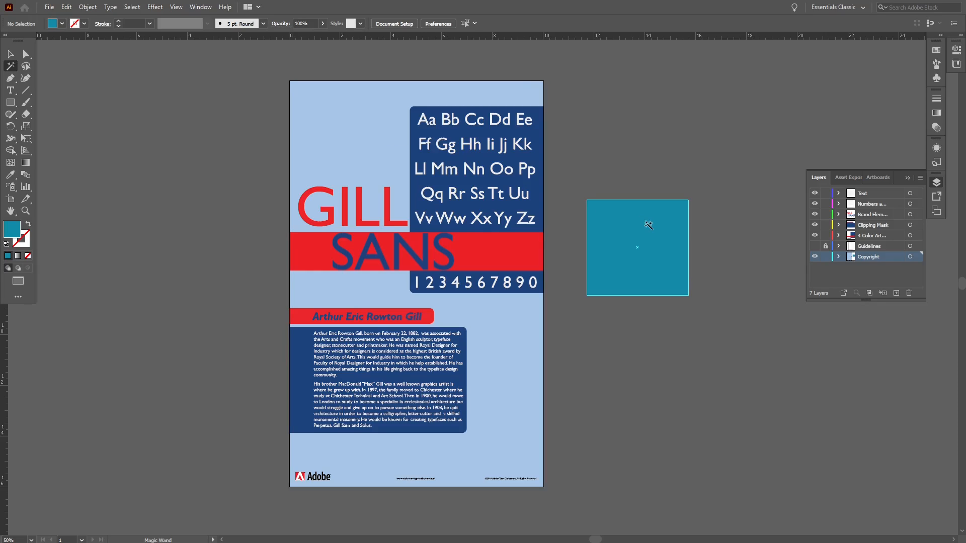
{"action": "left_click", "coordinate": [351, 138]}
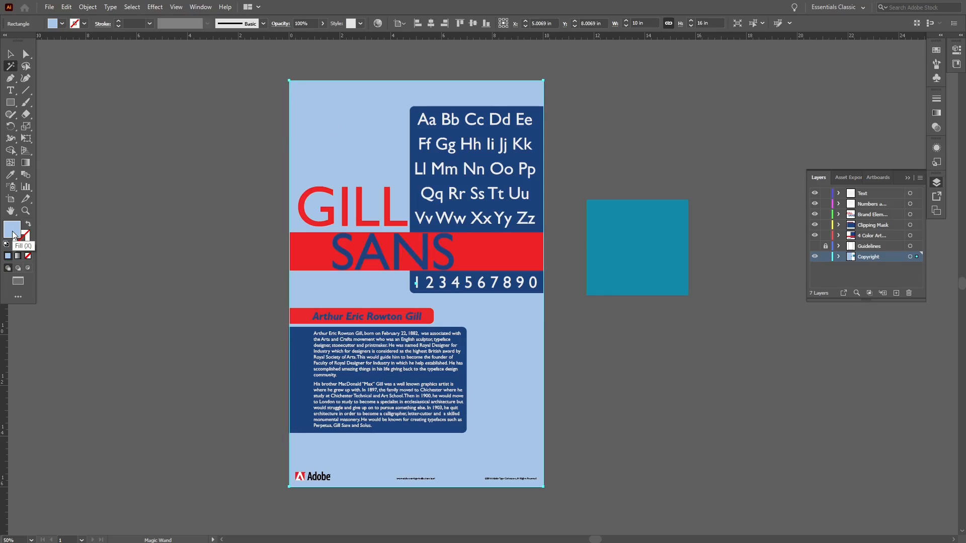
{"action": "key", "text": "x"}
{"action": "left_click", "coordinate": [11, 176]}
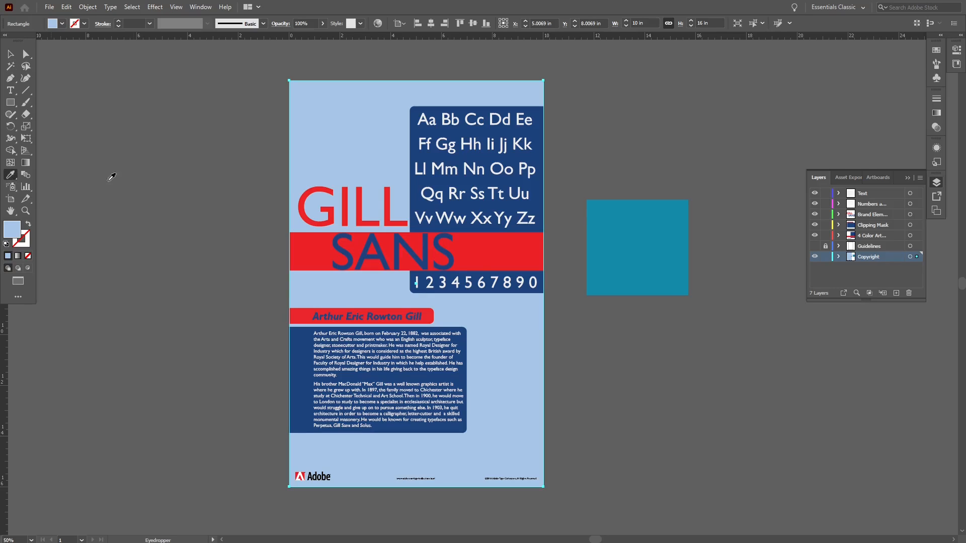
{"action": "left_click", "coordinate": [634, 218]}
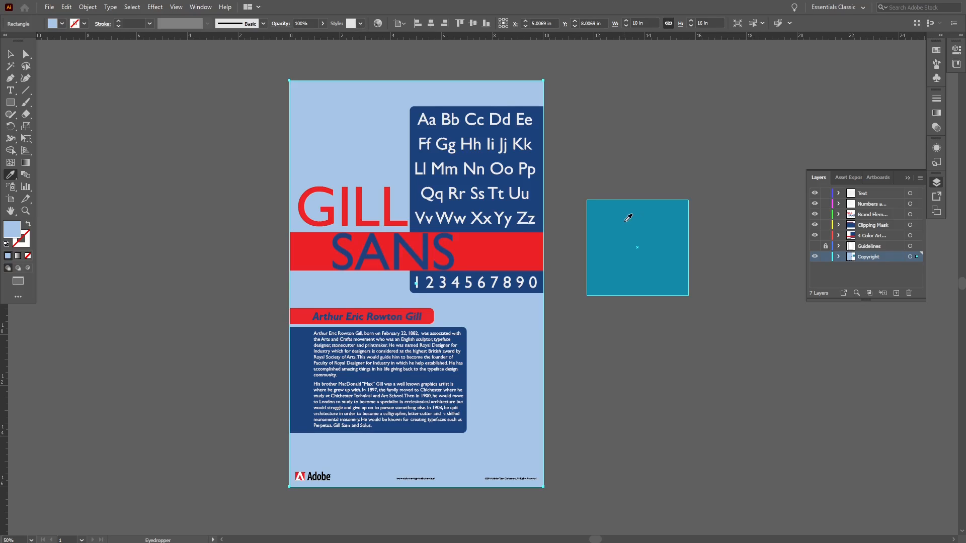
{"action": "left_click", "coordinate": [628, 217]}
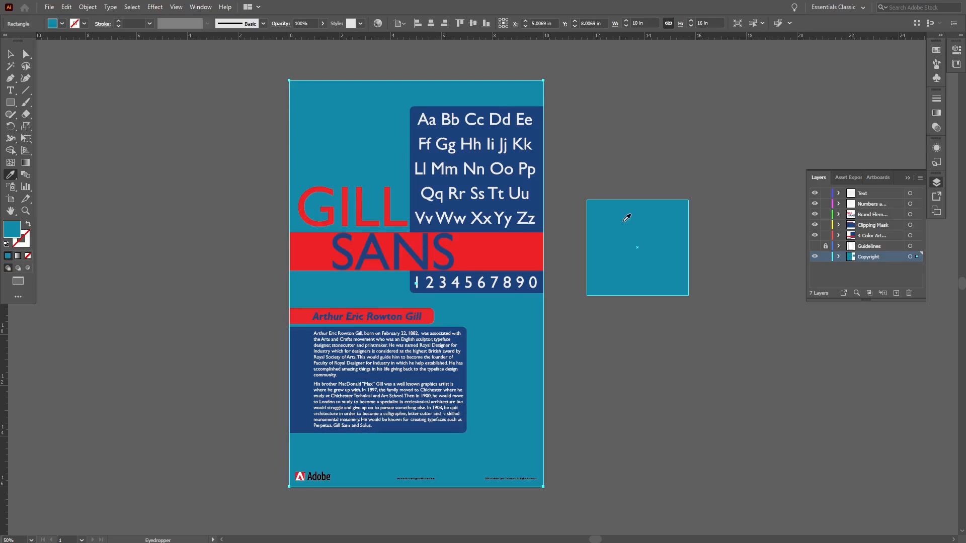
{"action": "left_click", "coordinate": [631, 148]}
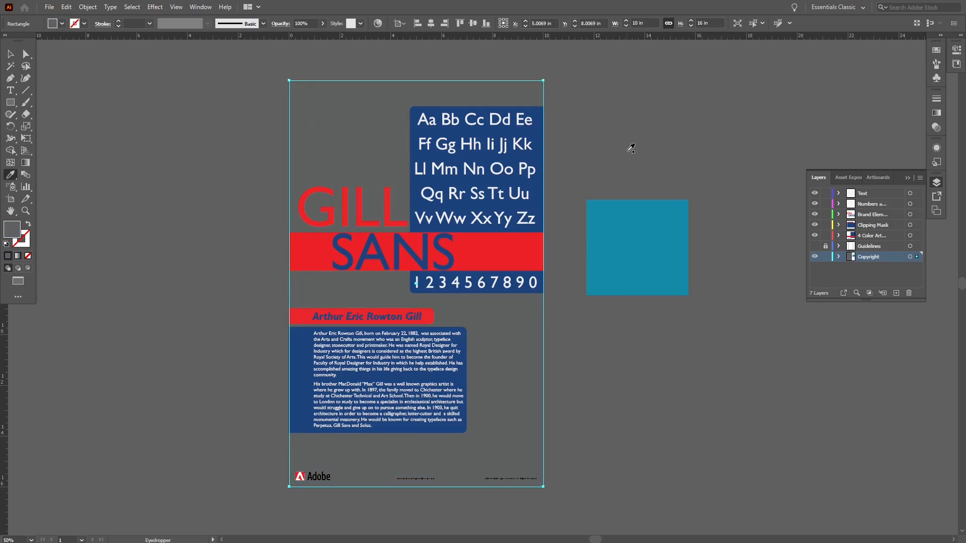
{"action": "left_click", "coordinate": [626, 217]}
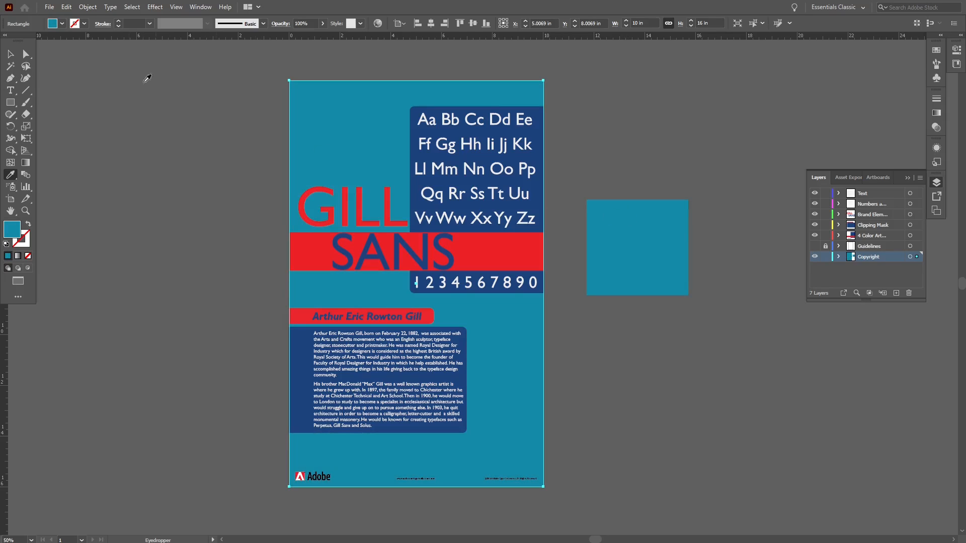
{"action": "key", "text": "v"}
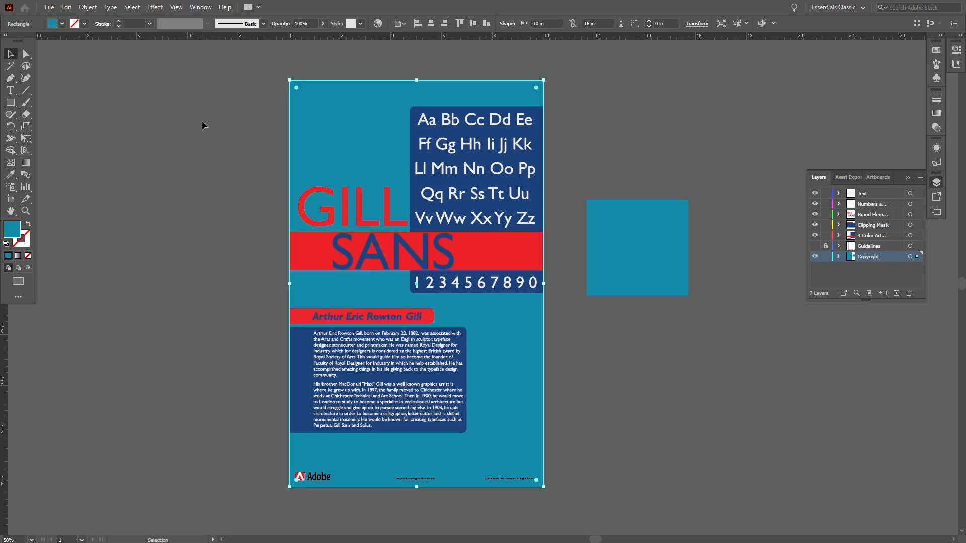
{"action": "left_click", "coordinate": [202, 124]}
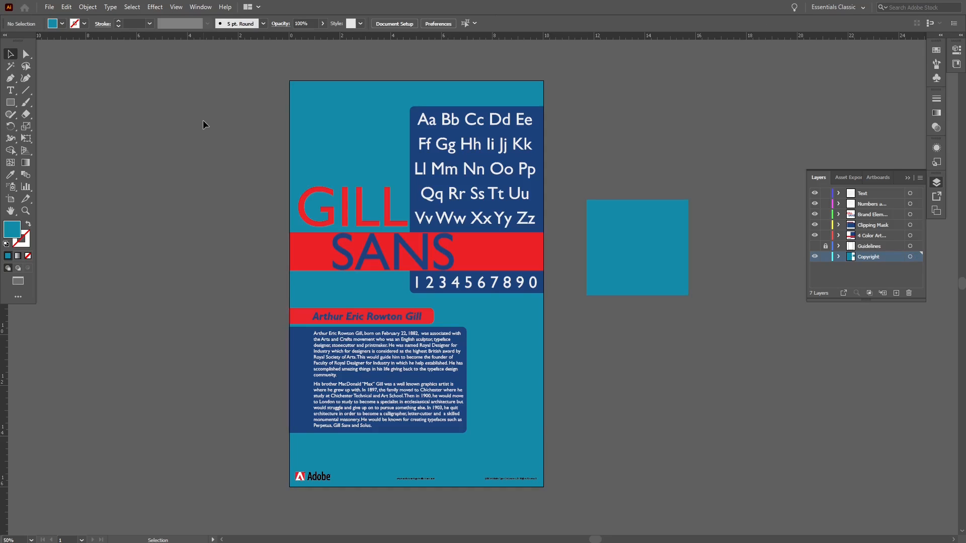
Switch back to the Titan Shops bag design document and collapse the layer list.
{"action": "key", "text": "a"}
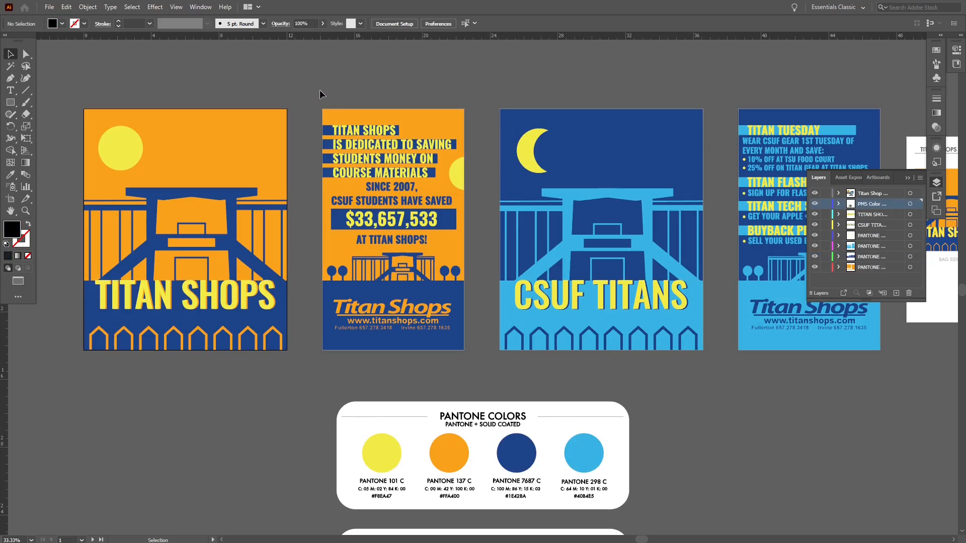
{"action": "left_click", "coordinate": [910, 176]}
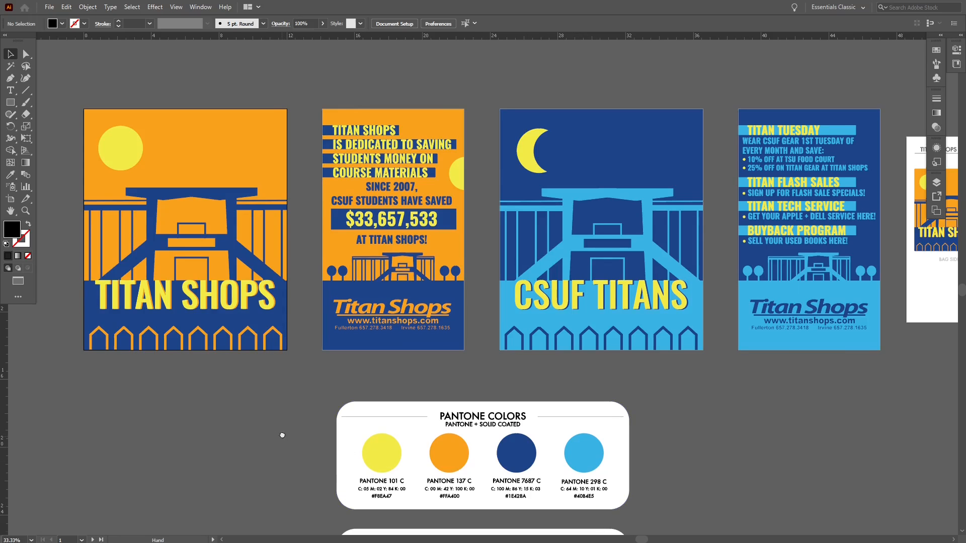
Examine the Pantone Colors and New Colors to Swap palettes below the bag designs up close.
{"action": "left_click_drag", "start_coordinate": [282, 438], "coordinate": [277, 244]}
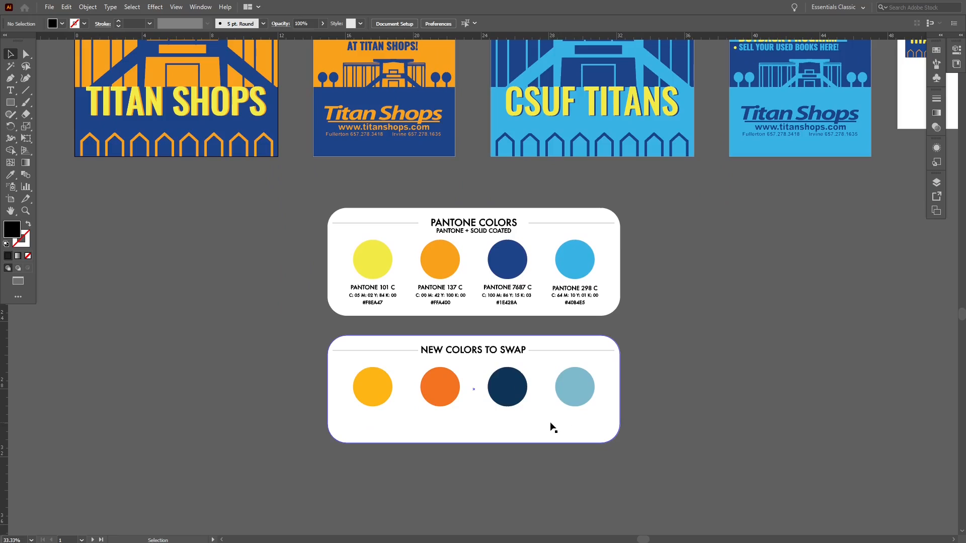
{"action": "key", "text": "ctrl+equal"}
{"action": "key", "text": "ctrl+equal"}
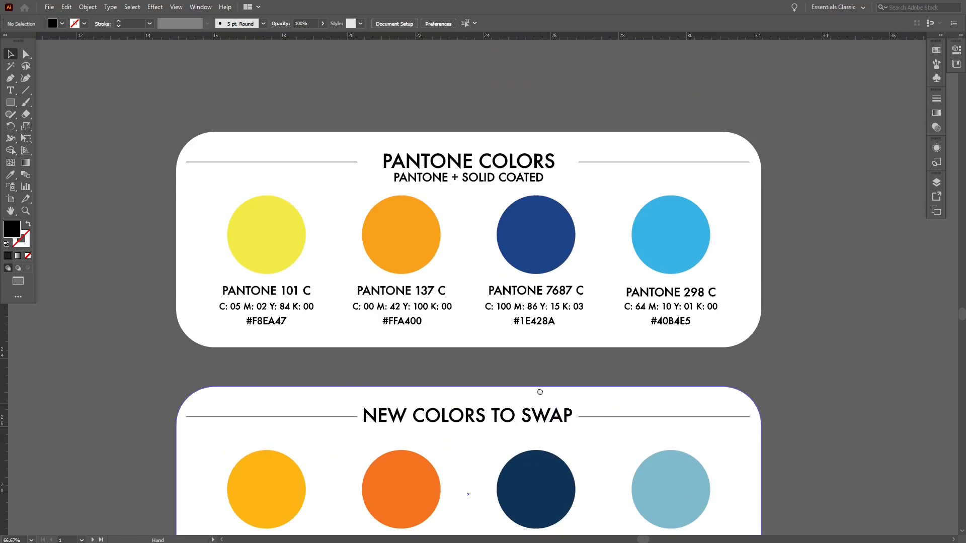
{"action": "left_click_drag", "start_coordinate": [540, 392], "coordinate": [515, 323]}
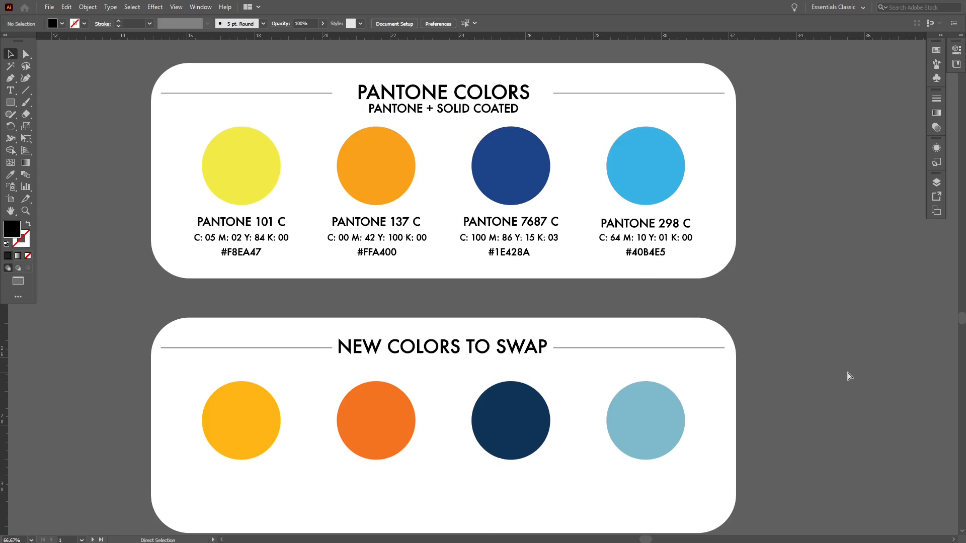
{"action": "key", "text": "ctrl+minus"}
{"action": "key", "text": "ctrl+minus"}
{"action": "key", "text": "space"}
{"action": "left_click_drag", "start_coordinate": [709, 259], "coordinate": [699, 400]}
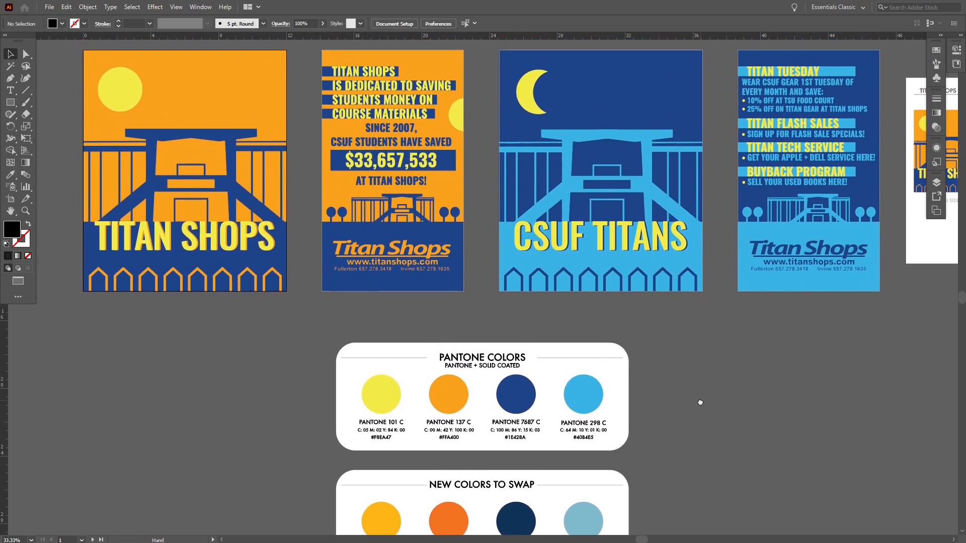
Lock the PMS Color layer so the color palettes are excluded from selections.
{"action": "left_click", "coordinate": [937, 182]}
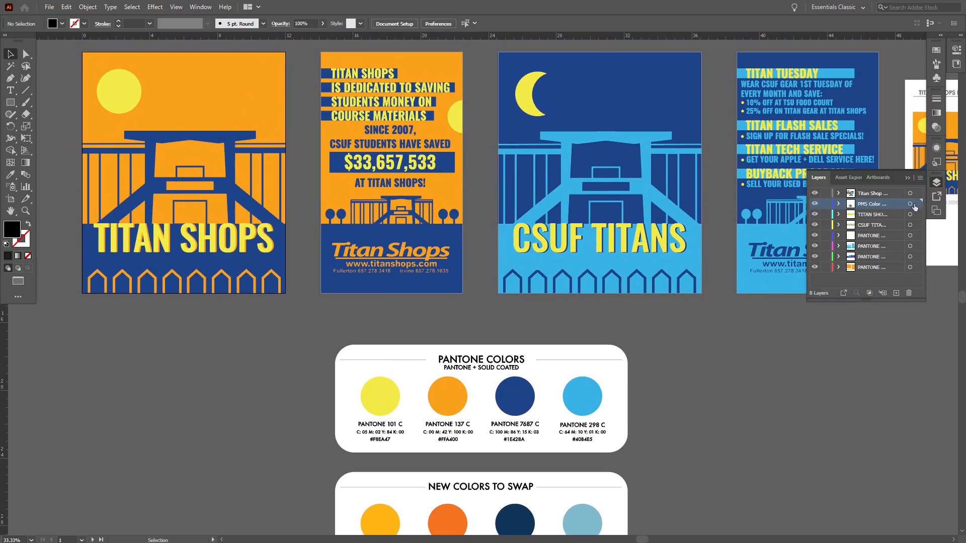
{"action": "left_click", "coordinate": [826, 204]}
{"action": "left_click", "coordinate": [907, 178]}
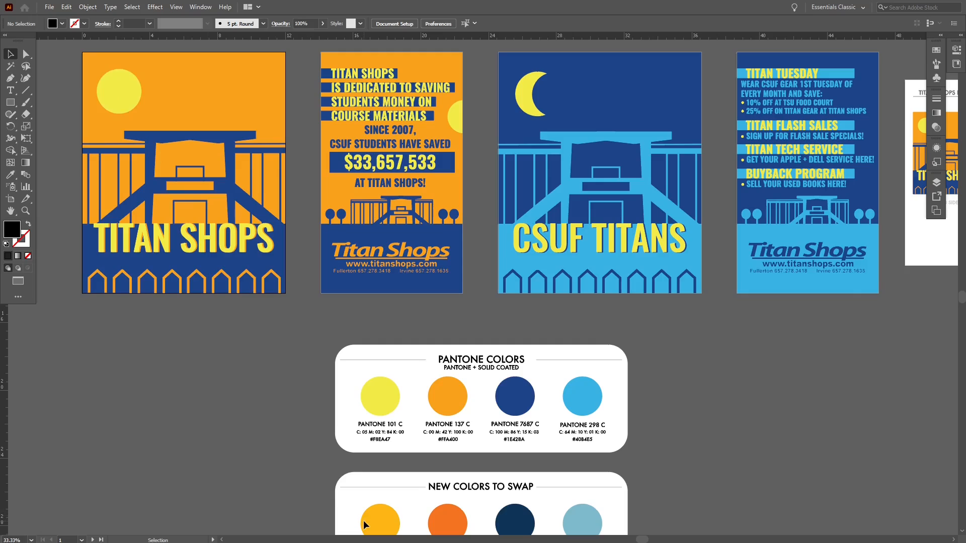
Select all yellow artwork in the bag designs with the Magic Wand and recolor it with the golden yellow sampled from New Colors to Swap.
{"action": "scroll", "coordinate": [285, 452], "scroll_direction": "down", "scroll_amount": 1}
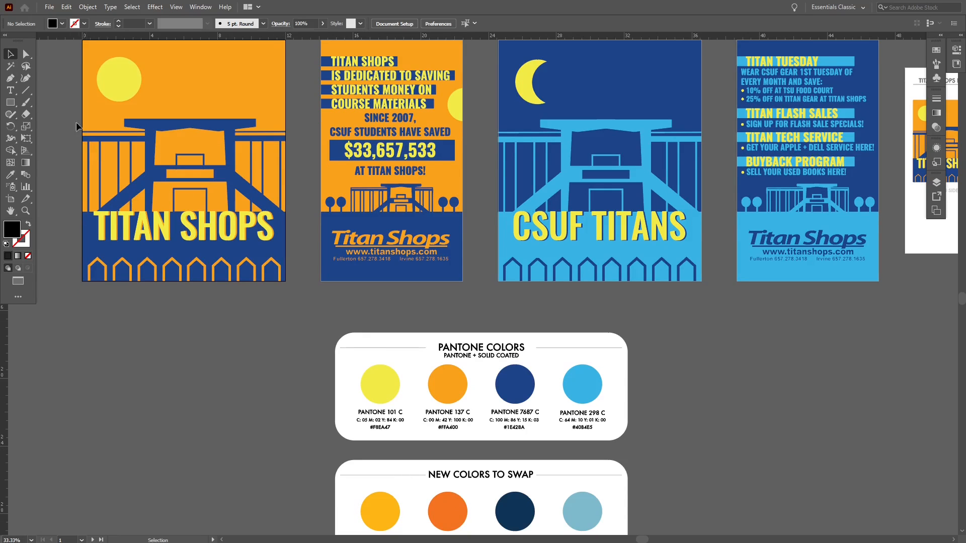
{"action": "left_click", "coordinate": [10, 67]}
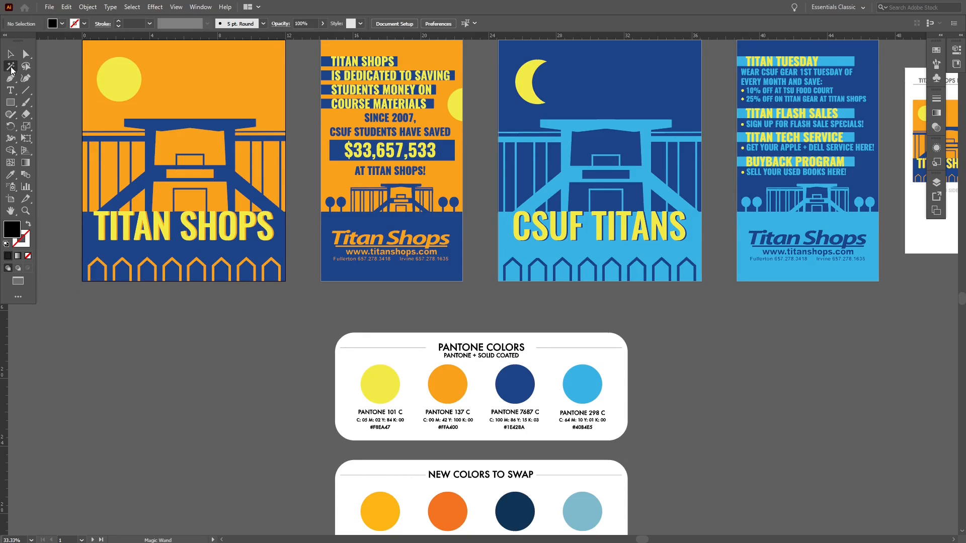
{"action": "left_click", "coordinate": [119, 84]}
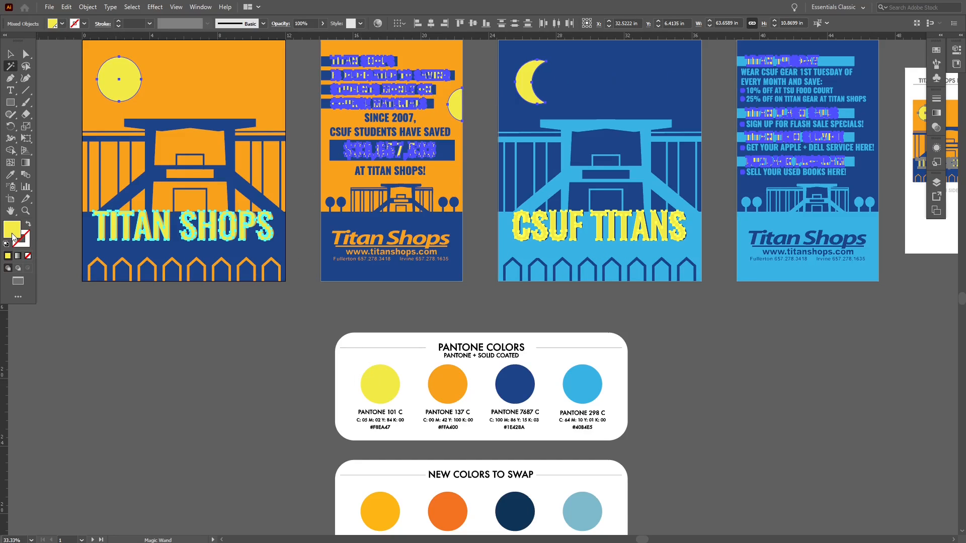
{"action": "left_click", "coordinate": [11, 176]}
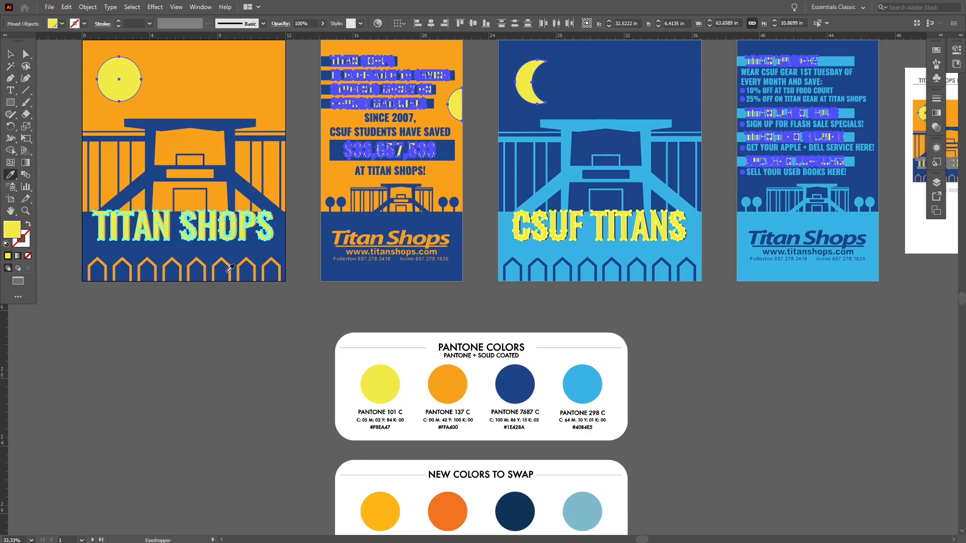
{"action": "scroll", "coordinate": [344, 355], "scroll_direction": "down", "scroll_amount": 1}
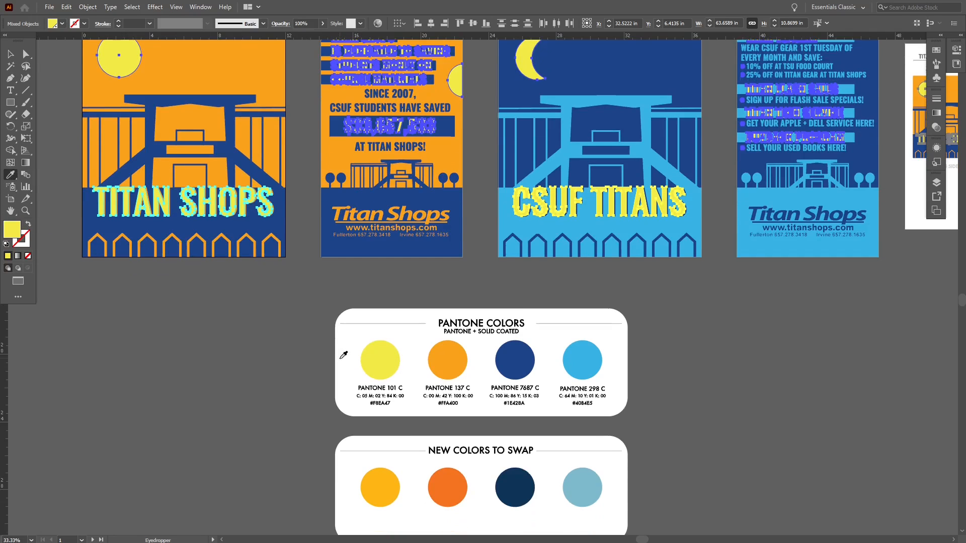
{"action": "left_click", "coordinate": [387, 477]}
{"action": "scroll", "coordinate": [265, 388], "scroll_direction": "up", "scroll_amount": 2}
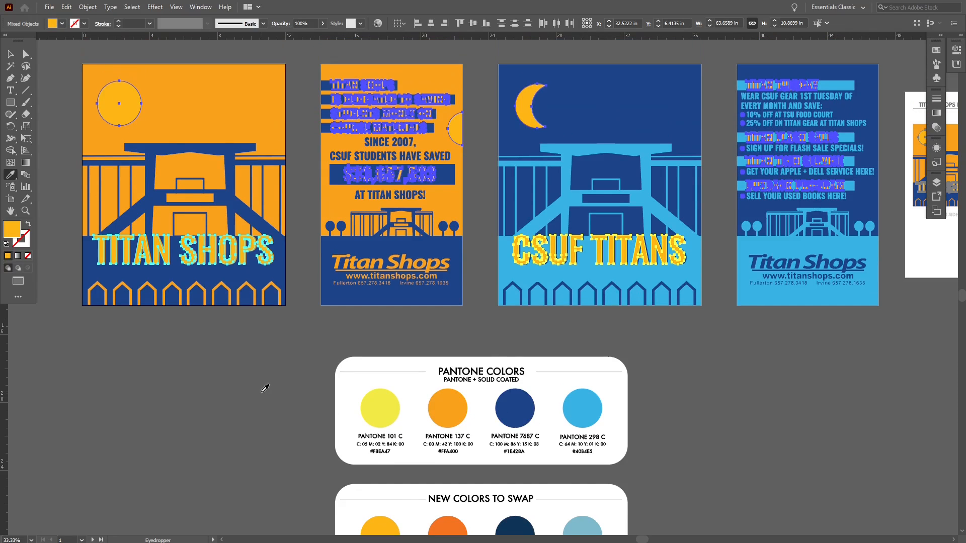
{"action": "left_click", "coordinate": [10, 54]}
{"action": "left_click", "coordinate": [56, 65]}
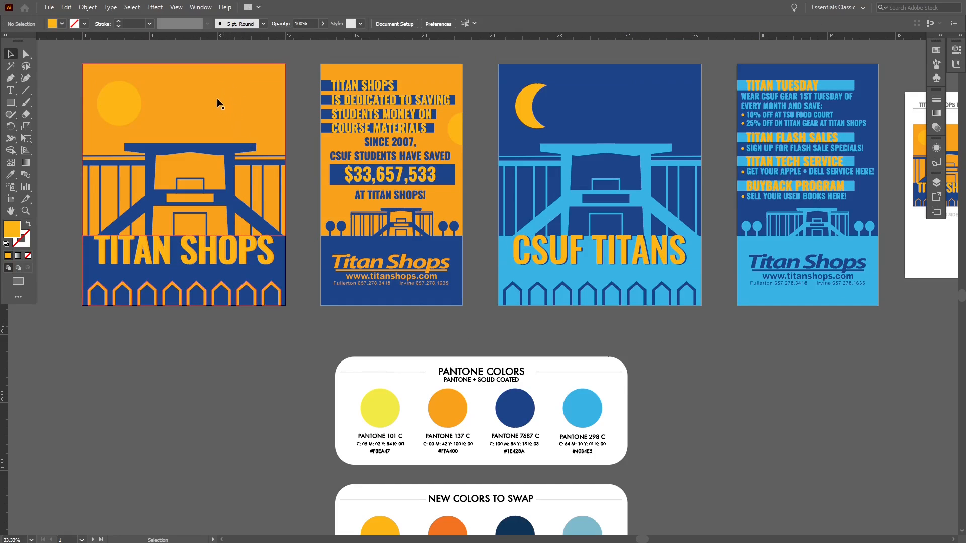
Select the orange background and matching artwork with the Magic Wand, recolor them with the darker orange sampled from New Colors to Swap, and deselect.
{"action": "left_click", "coordinate": [10, 66]}
{"action": "left_click", "coordinate": [247, 102]}
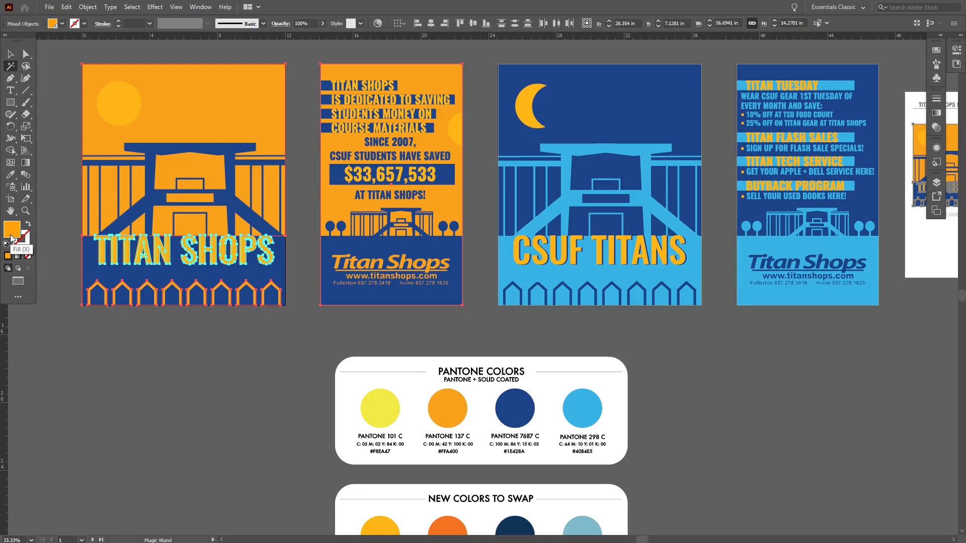
{"action": "left_click", "coordinate": [11, 174]}
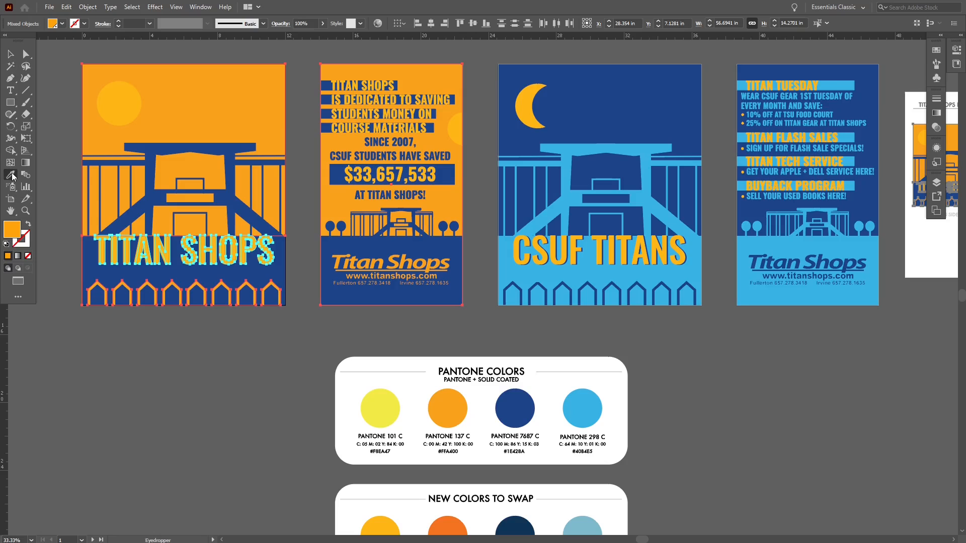
{"action": "scroll", "coordinate": [254, 333], "scroll_direction": "down", "scroll_amount": 2}
{"action": "scroll", "coordinate": [459, 452], "scroll_direction": "down", "scroll_amount": 2}
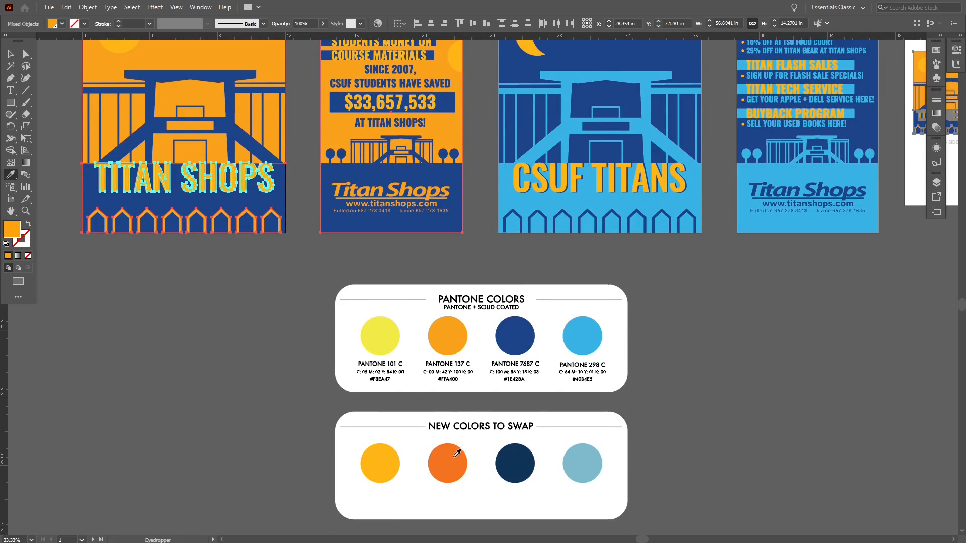
{"action": "left_click", "coordinate": [457, 454]}
{"action": "scroll", "coordinate": [249, 310], "scroll_direction": "up", "scroll_amount": 2}
{"action": "scroll", "coordinate": [252, 311], "scroll_direction": "up", "scroll_amount": 1}
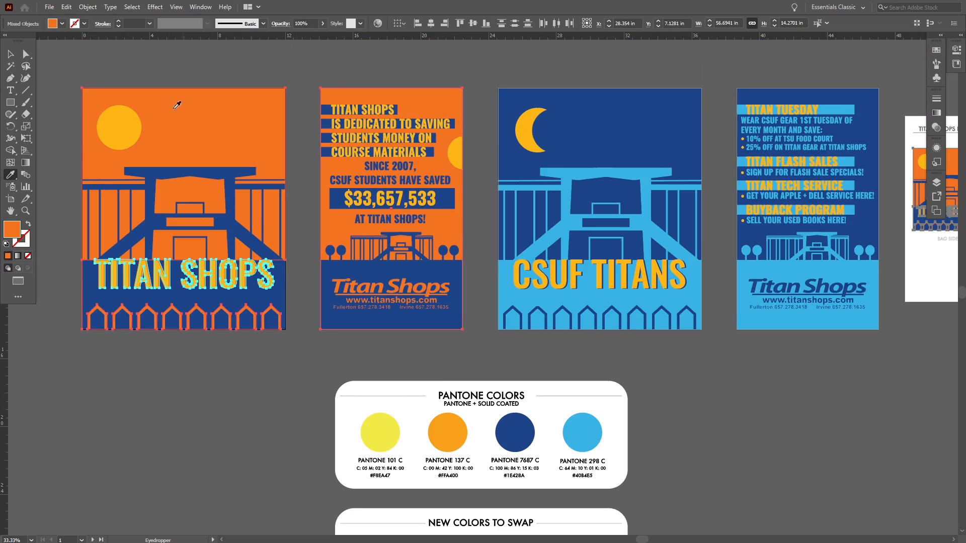
{"action": "left_click", "coordinate": [10, 54]}
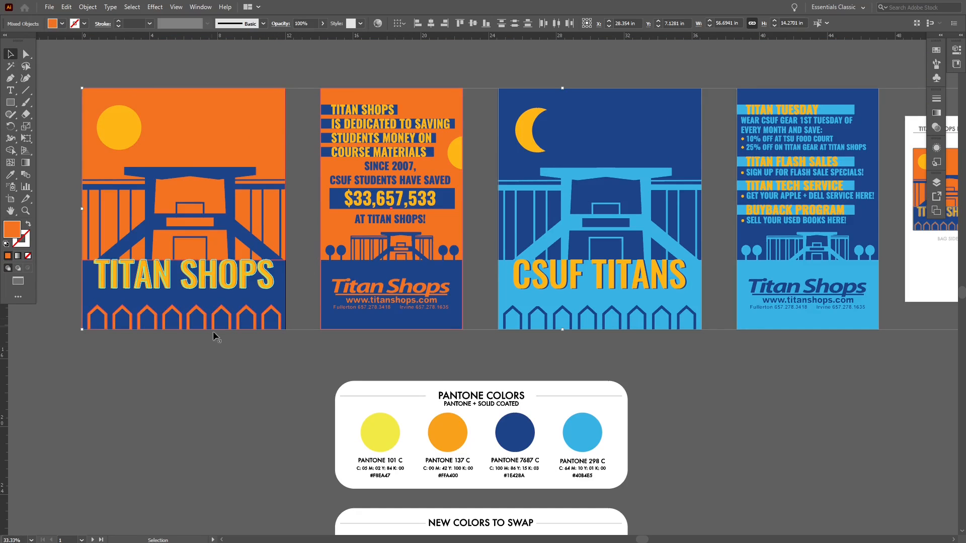
{"action": "left_click", "coordinate": [237, 388]}
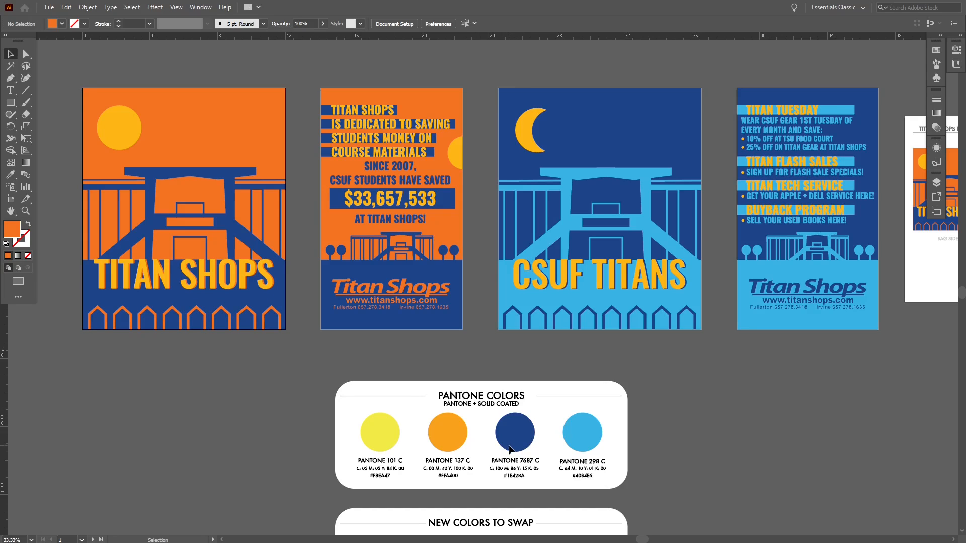
Select all dark-blue artwork in the bag designs with the Magic Wand and recolor it with the navy sampled from New Colors to Swap.
{"action": "scroll", "coordinate": [510, 449], "scroll_direction": "down", "scroll_amount": 5}
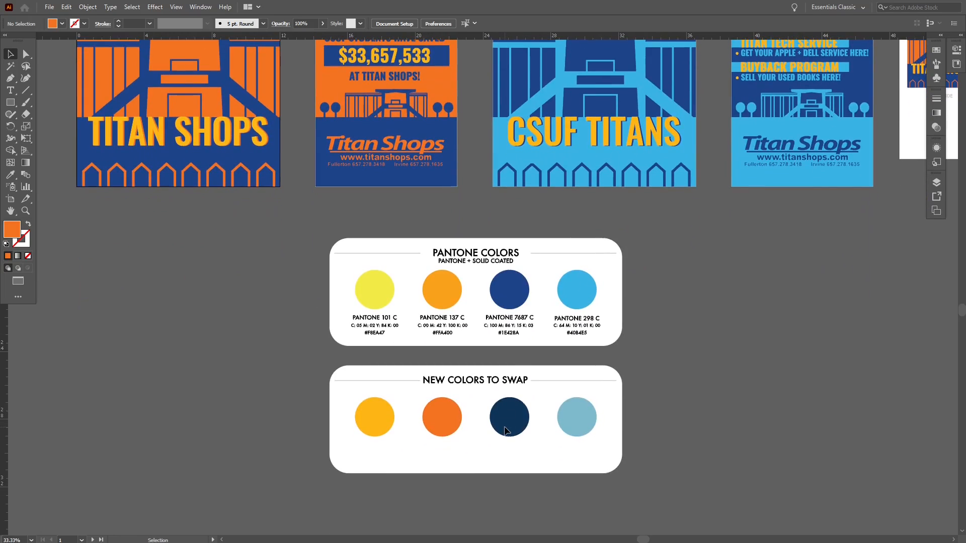
{"action": "scroll", "coordinate": [468, 278], "scroll_direction": "up", "scroll_amount": 5}
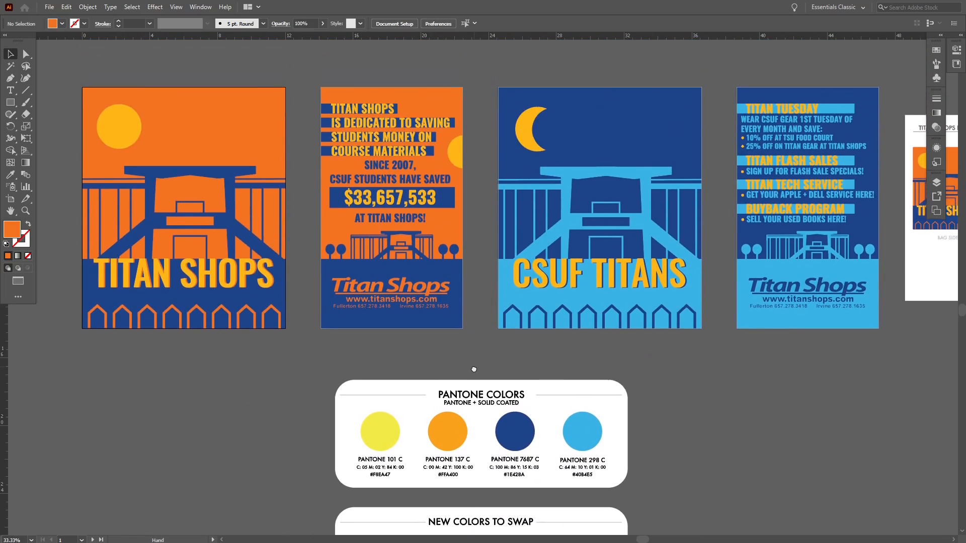
{"action": "left_click", "coordinate": [11, 66]}
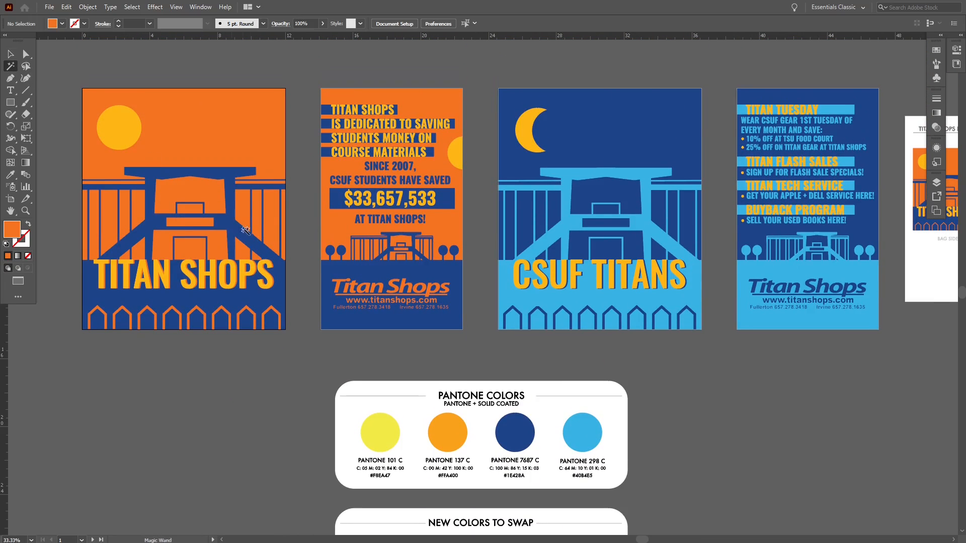
{"action": "left_click", "coordinate": [281, 294]}
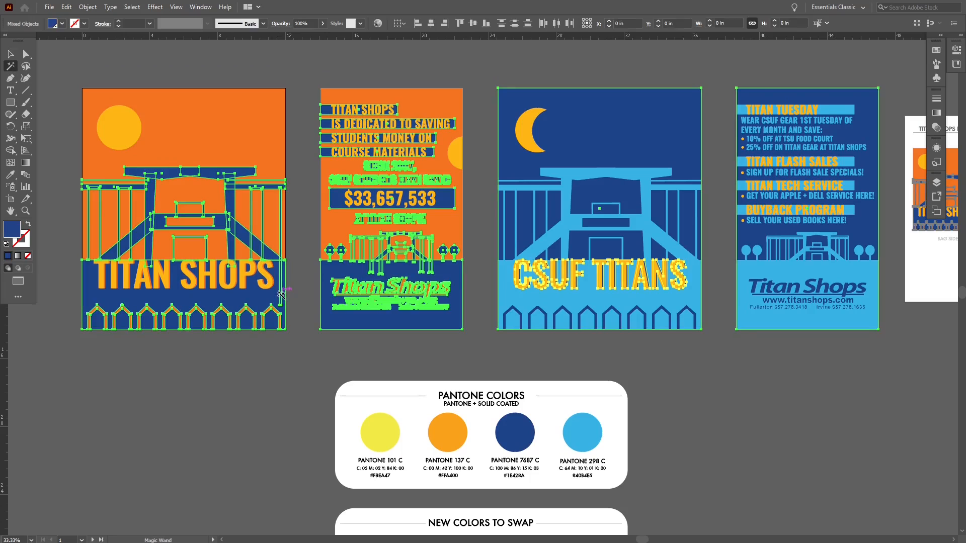
{"action": "left_click", "coordinate": [302, 327]}
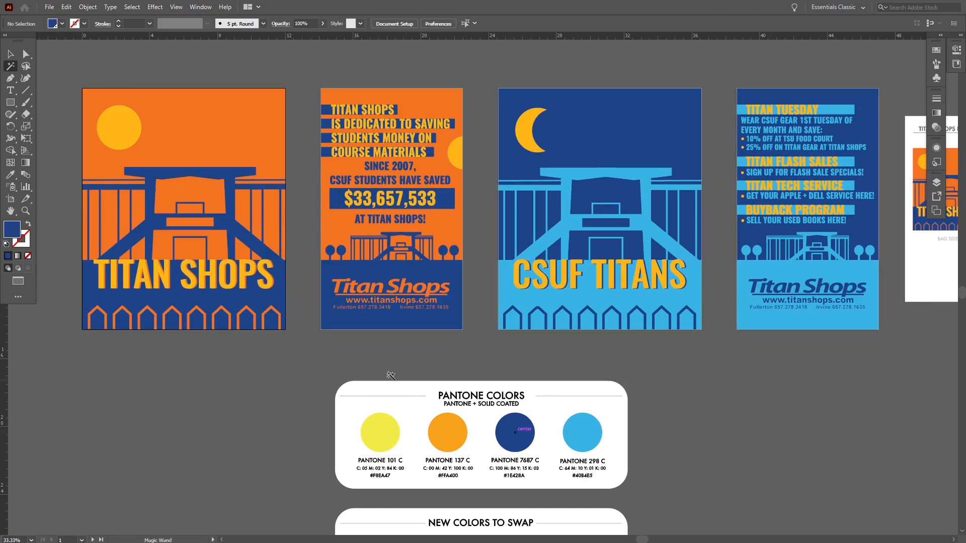
{"action": "left_click", "coordinate": [280, 296]}
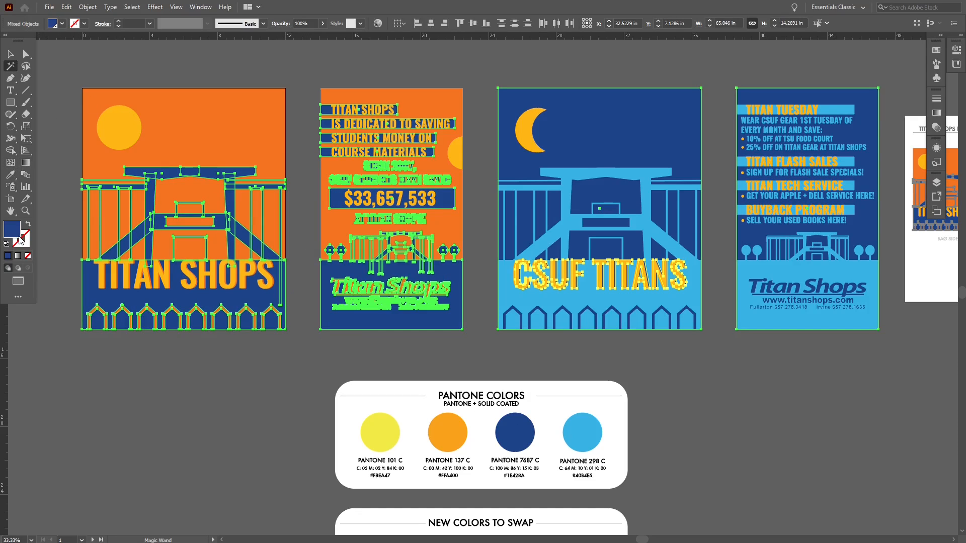
{"action": "left_click", "coordinate": [10, 175]}
{"action": "scroll", "coordinate": [297, 397], "scroll_direction": "down", "scroll_amount": 5}
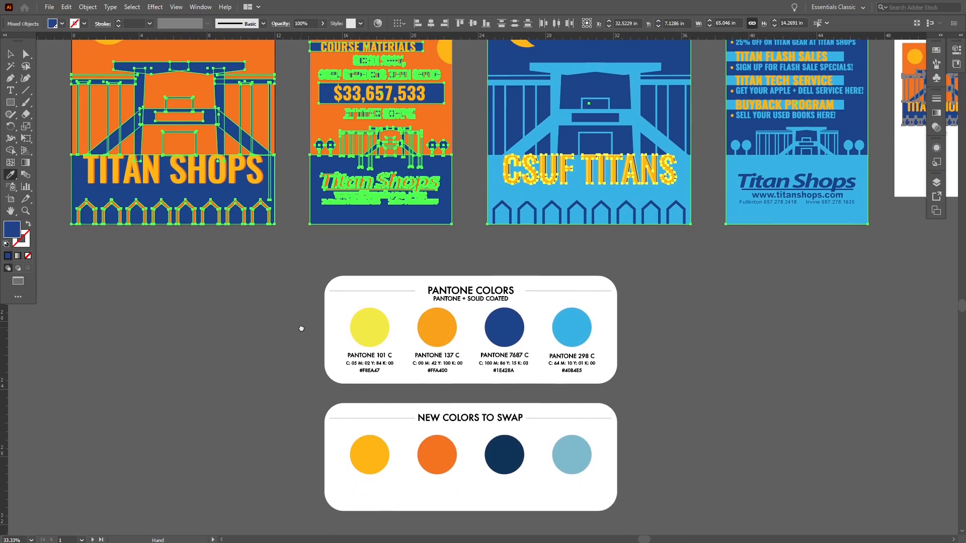
{"action": "left_click", "coordinate": [510, 455]}
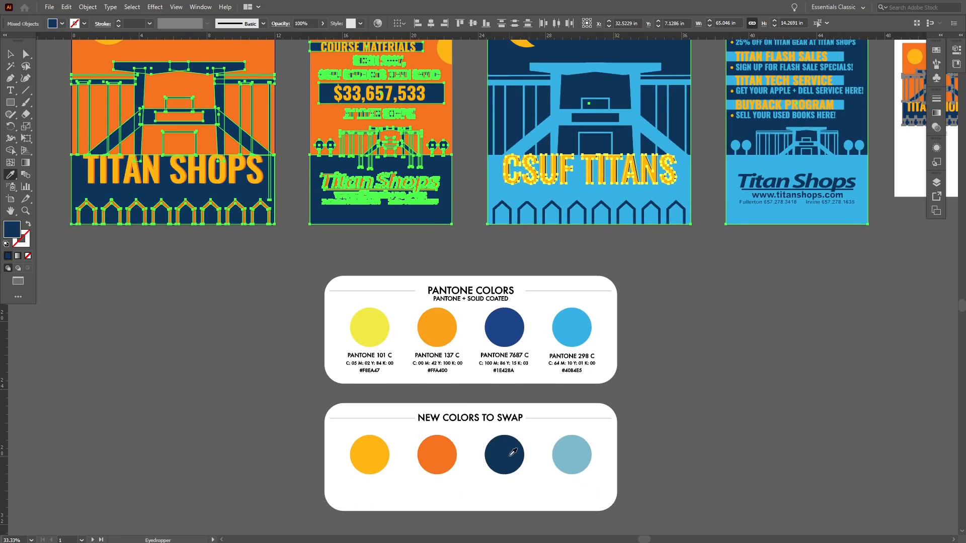
{"action": "scroll", "coordinate": [242, 302], "scroll_direction": "up", "scroll_amount": 5}
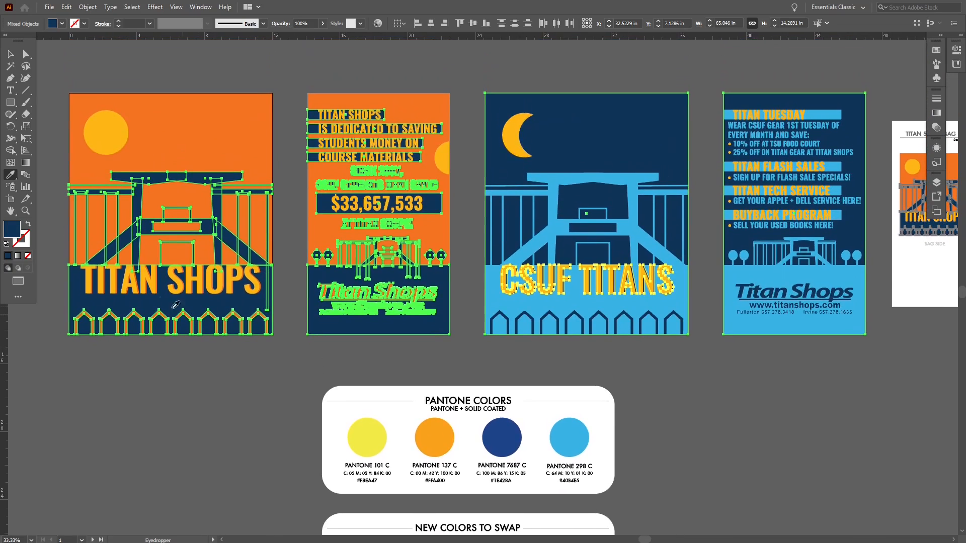
Brighten the selected navy artwork's fill to #0b416d in the Color Picker and deselect.
{"action": "double_click", "coordinate": [12, 229]}
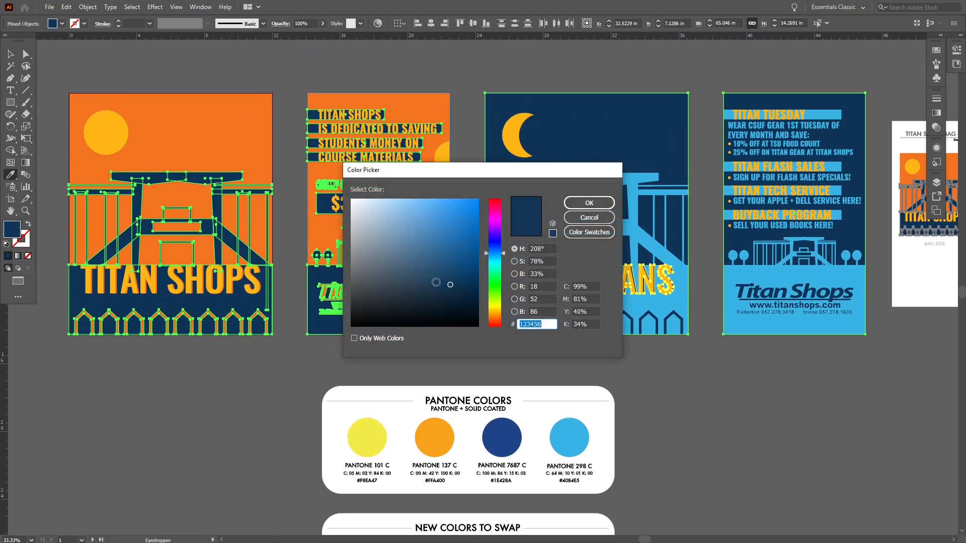
{"action": "mouse_move", "coordinate": [450, 285]}
{"action": "left_mouse_down"}
{"action": "mouse_move", "coordinate": [442, 228]}
{"action": "mouse_move", "coordinate": [433, 268]}
{"action": "mouse_move", "coordinate": [454, 221]}
{"action": "mouse_move", "coordinate": [437, 215]}
{"action": "left_mouse_up"}
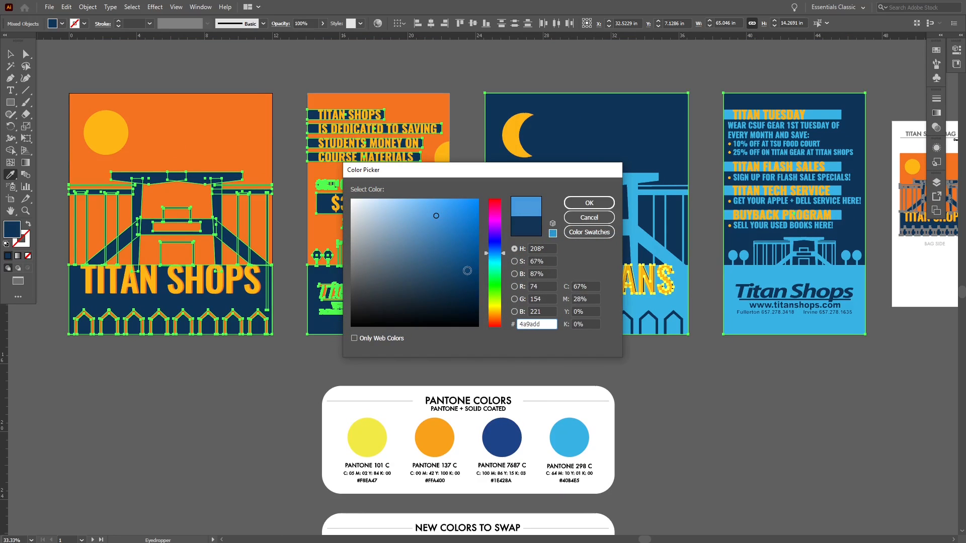
{"action": "left_click", "coordinate": [467, 270]}
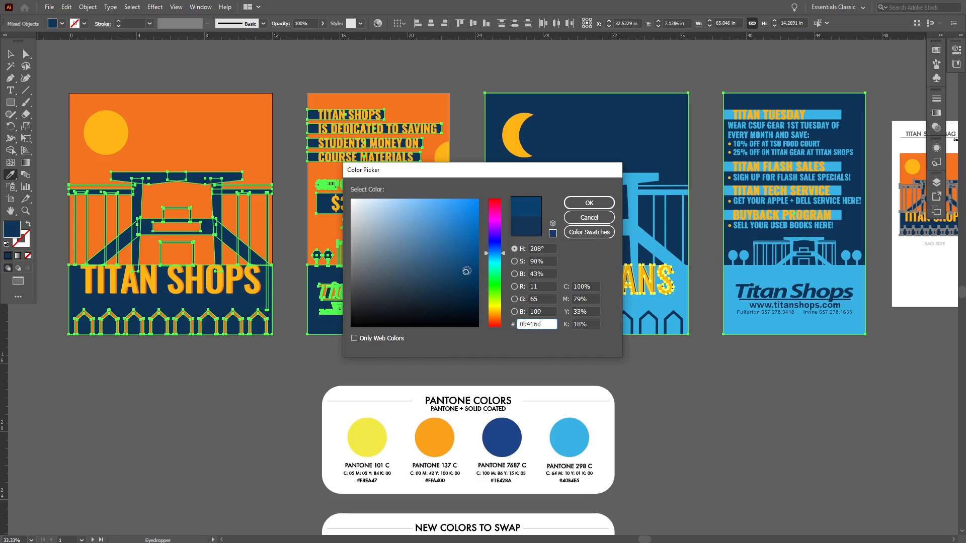
{"action": "left_click", "coordinate": [584, 204]}
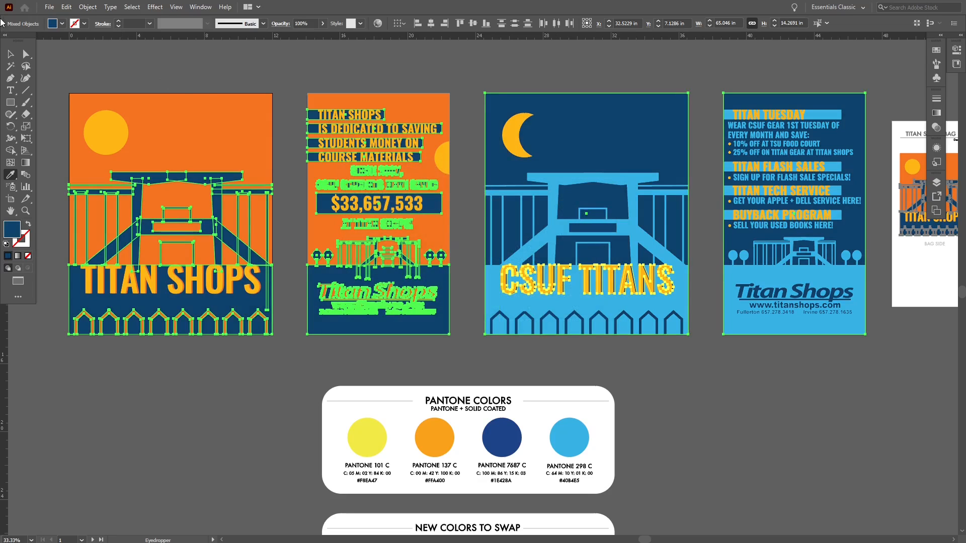
{"action": "left_click", "coordinate": [8, 51]}
{"action": "left_click", "coordinate": [285, 369]}
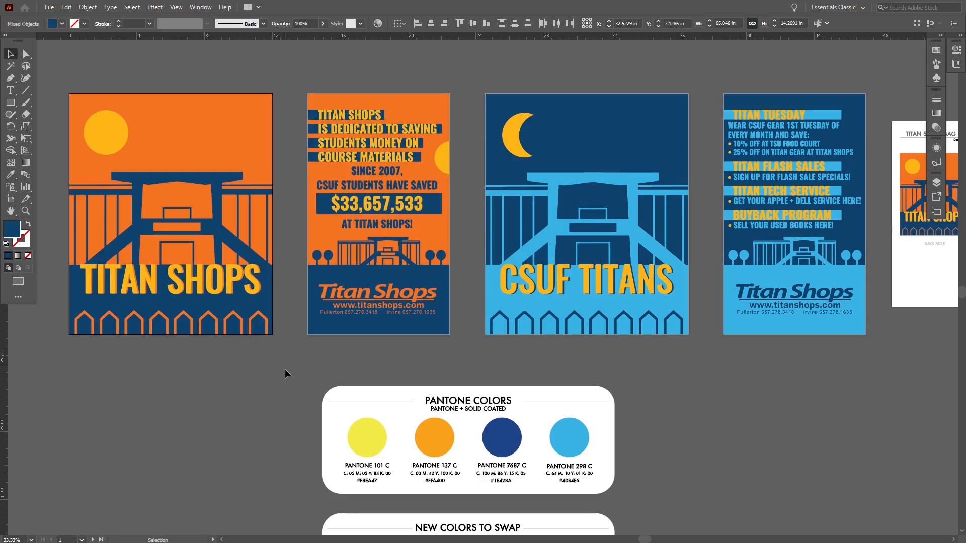
Select all light-blue artwork in the bag designs with the Magic Wand, recolor it with the muted blue sampled from New Colors to Swap, and deselect.
{"action": "mouse_move", "coordinate": [300, 390]}
{"action": "left_mouse_down"}
{"action": "mouse_move", "coordinate": [274, 339]}
{"action": "mouse_move", "coordinate": [267, 380]}
{"action": "mouse_move", "coordinate": [255, 378]}
{"action": "mouse_move", "coordinate": [294, 388]}
{"action": "left_mouse_up"}
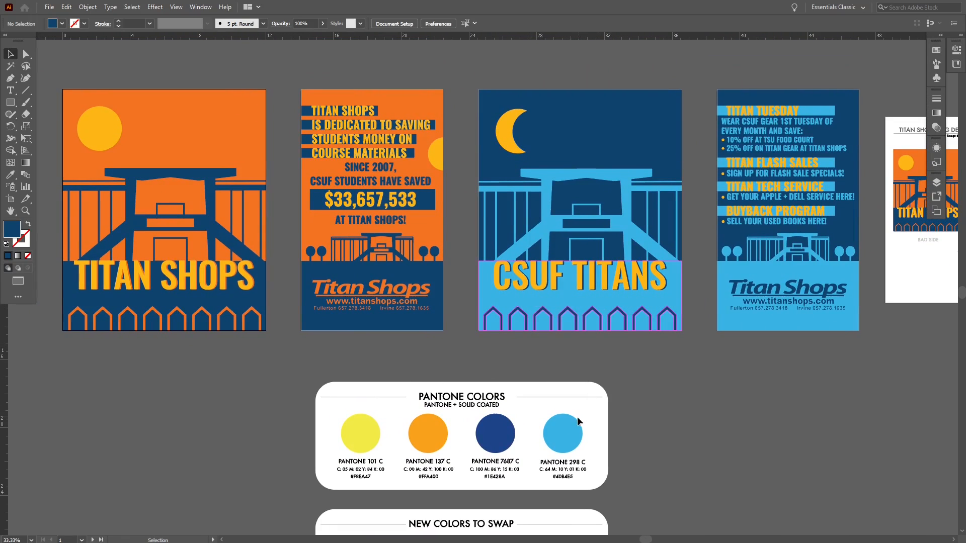
{"action": "key", "text": "space"}
{"action": "left_click_drag", "start_coordinate": [569, 444], "coordinate": [569, 355]}
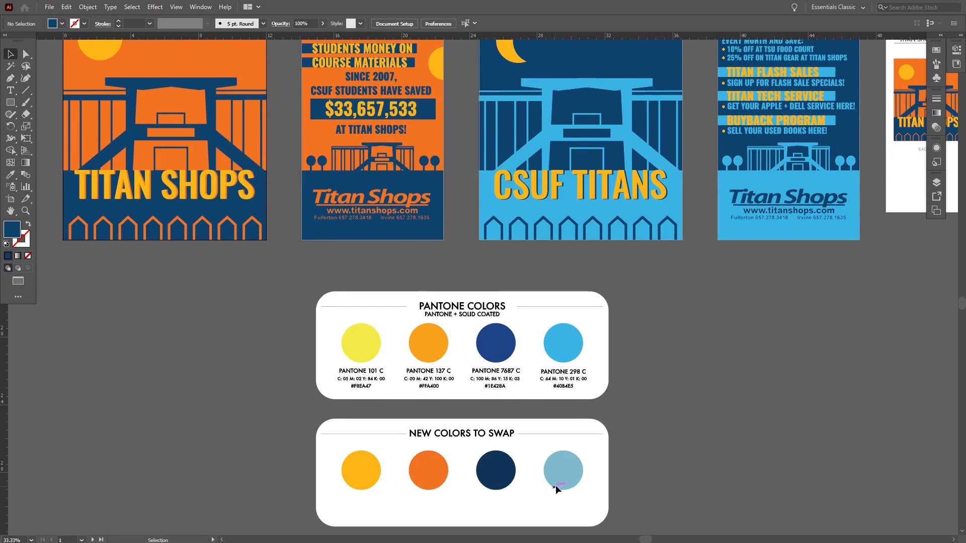
{"action": "scroll", "coordinate": [574, 292], "scroll_direction": "up", "scroll_amount": 3}
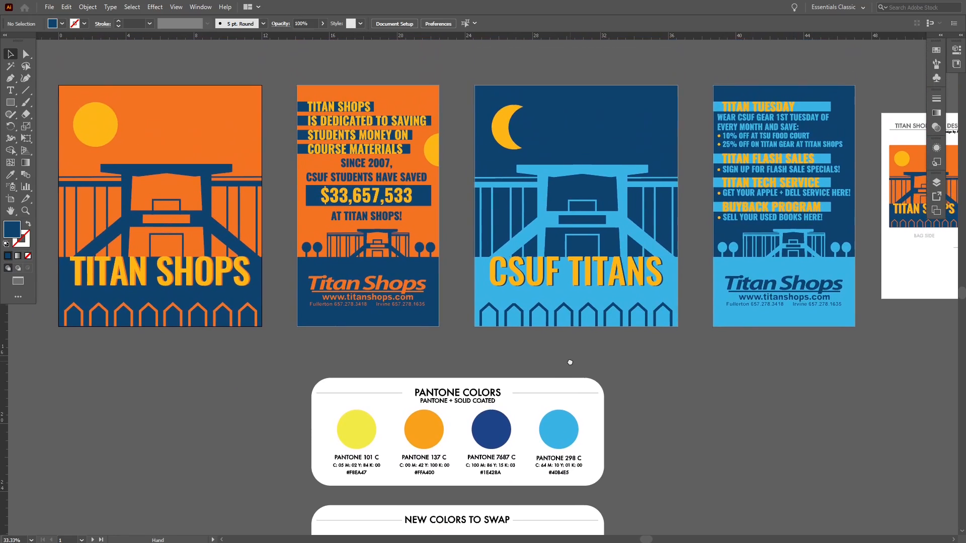
{"action": "left_click", "coordinate": [8, 69]}
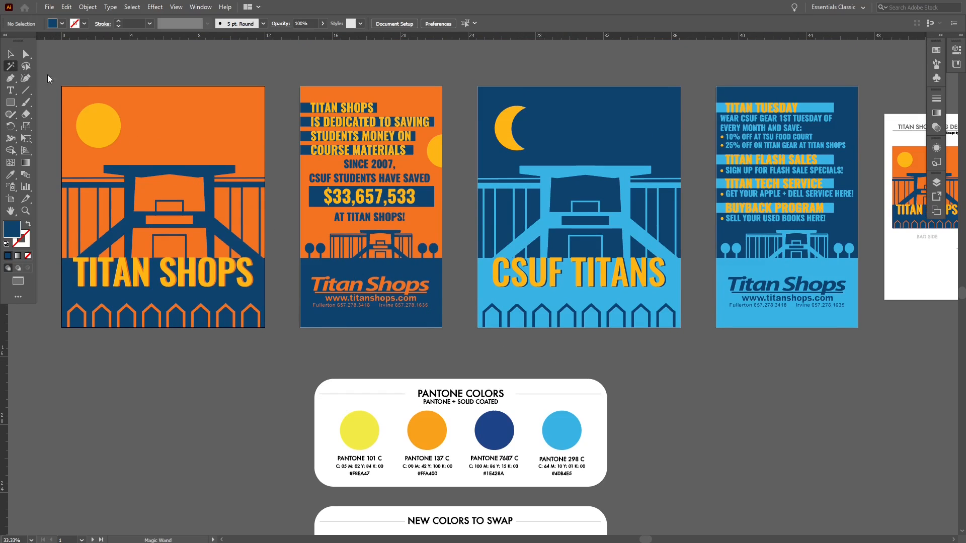
{"action": "left_click", "coordinate": [674, 285]}
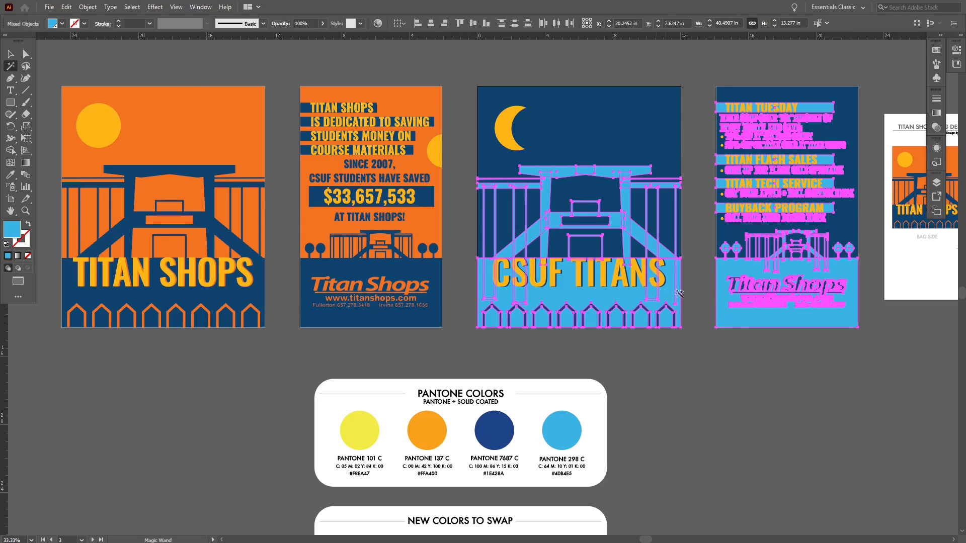
{"action": "left_click_drag", "start_coordinate": [679, 293], "coordinate": [296, 305]}
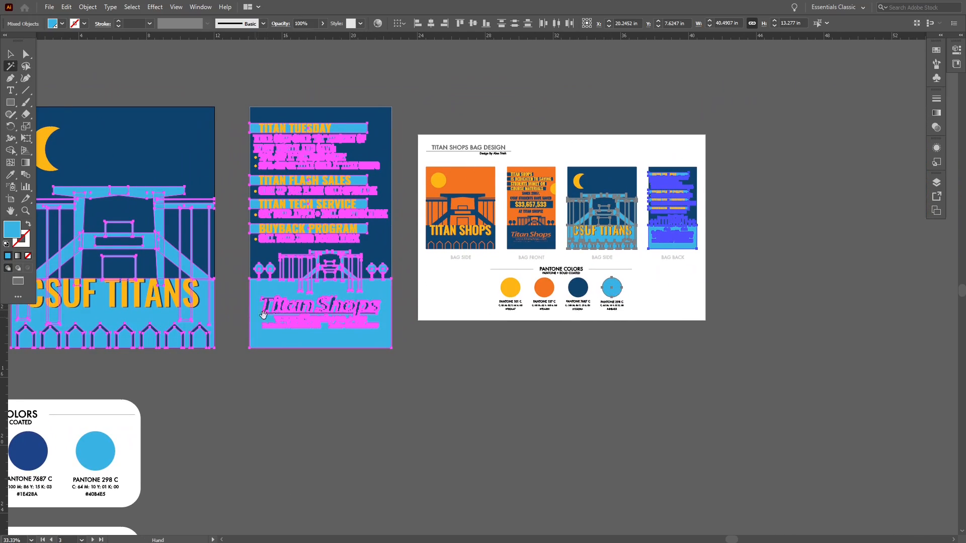
{"action": "left_click_drag", "start_coordinate": [267, 317], "coordinate": [761, 289]}
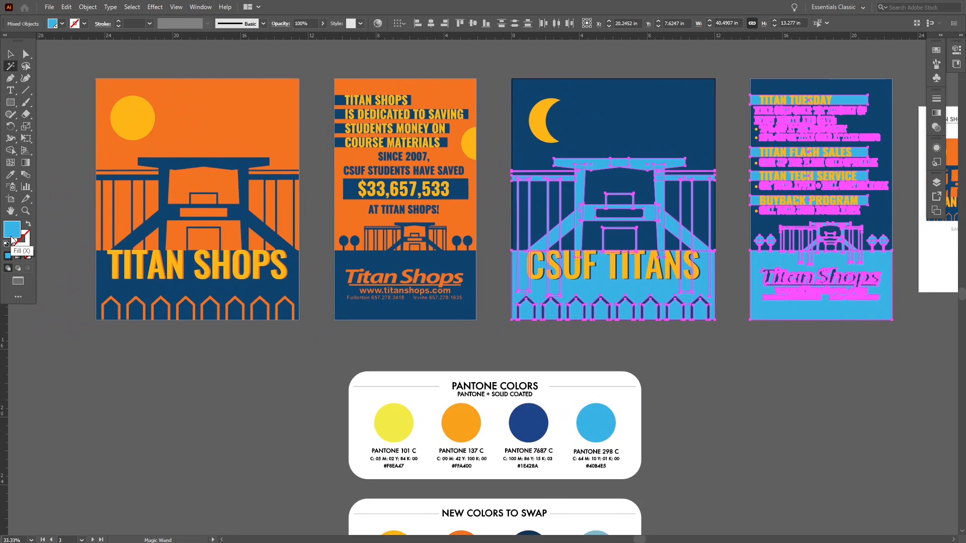
{"action": "left_click", "coordinate": [10, 176]}
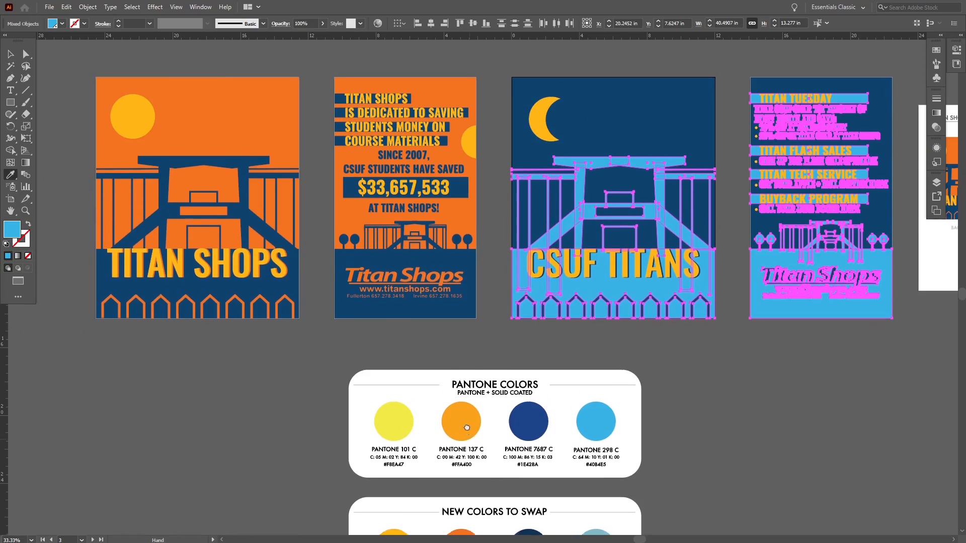
{"action": "scroll", "coordinate": [352, 360], "scroll_direction": "down", "scroll_amount": 3}
{"action": "scroll", "coordinate": [353, 360], "scroll_direction": "right", "scroll_amount": 4}
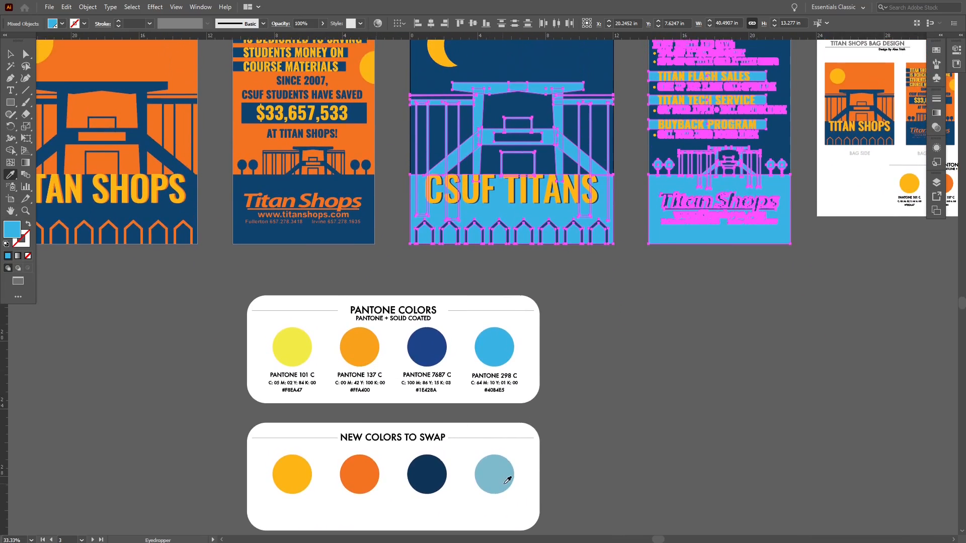
{"action": "left_click", "coordinate": [508, 474]}
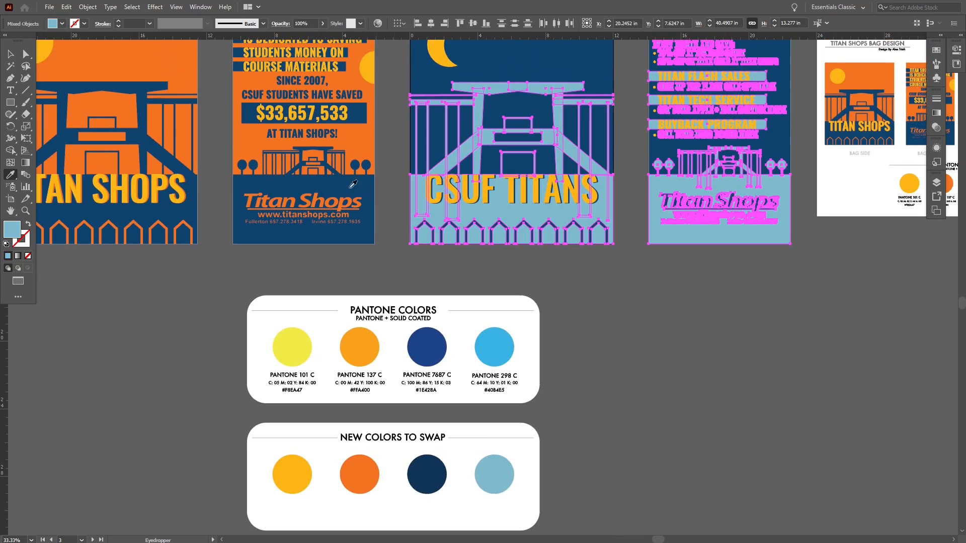
{"action": "left_click", "coordinate": [9, 55]}
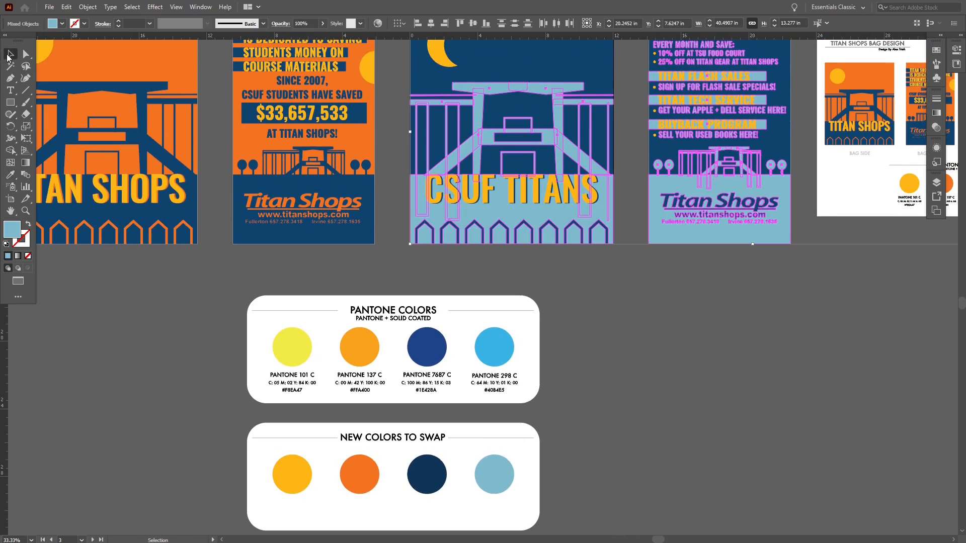
{"action": "left_click", "coordinate": [676, 335]}
Select all golden-yellow artwork in the bag designs with the Magic Wand, set its fill to pale yellow #fff86c in the Color Picker, and deselect.
{"action": "left_click_drag", "start_coordinate": [685, 303], "coordinate": [768, 408]}
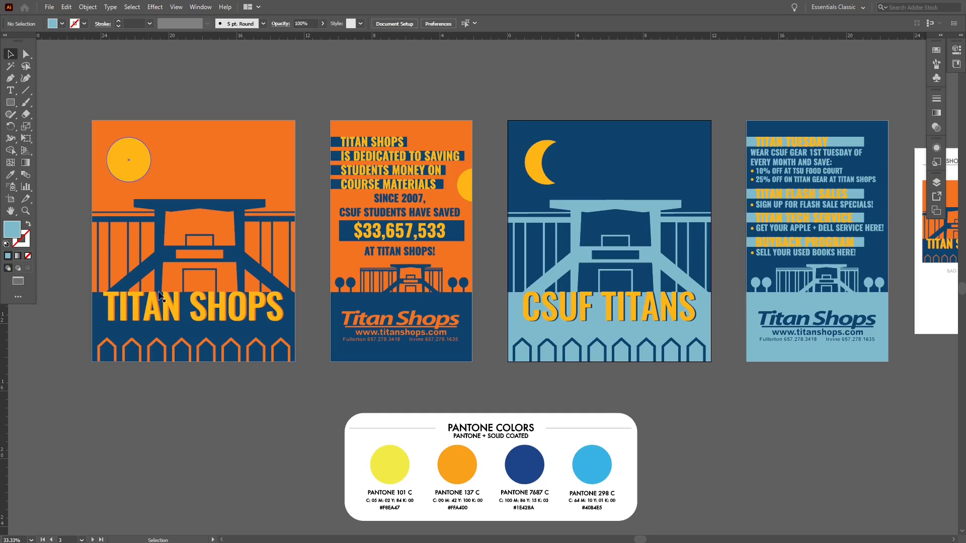
{"action": "scroll", "coordinate": [192, 405], "scroll_direction": "down", "scroll_amount": 3}
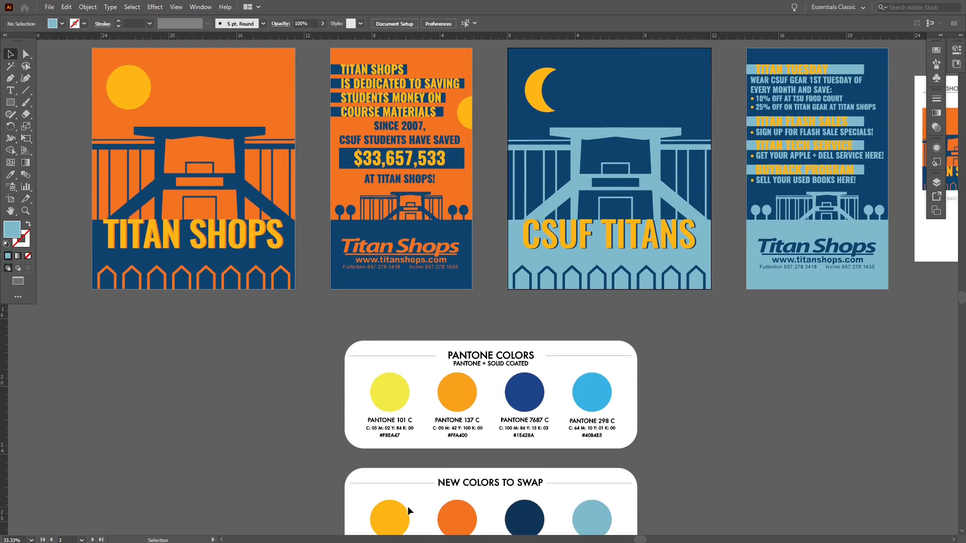
{"action": "scroll", "coordinate": [395, 511], "scroll_direction": "up", "scroll_amount": 4}
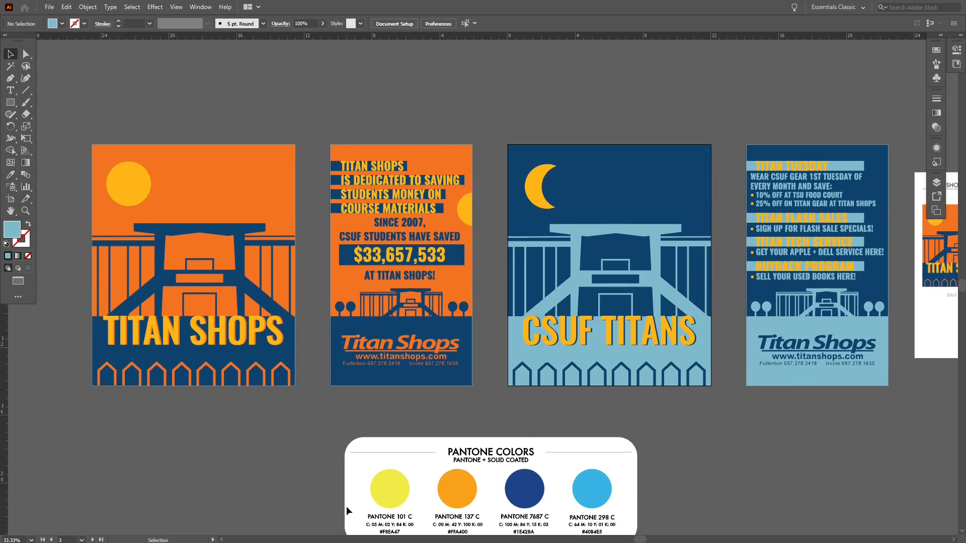
{"action": "left_click", "coordinate": [11, 65]}
{"action": "left_click", "coordinate": [122, 178]}
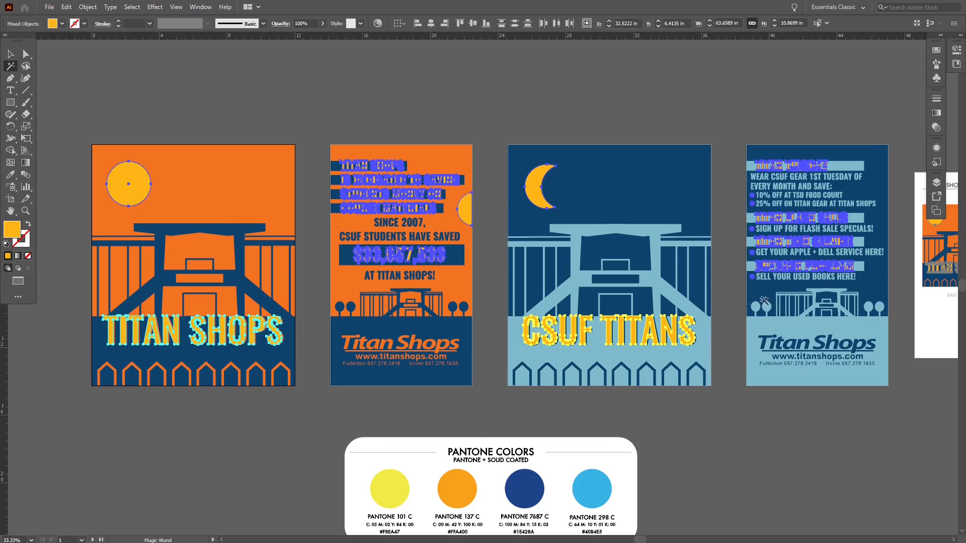
{"action": "double_click", "coordinate": [12, 231]}
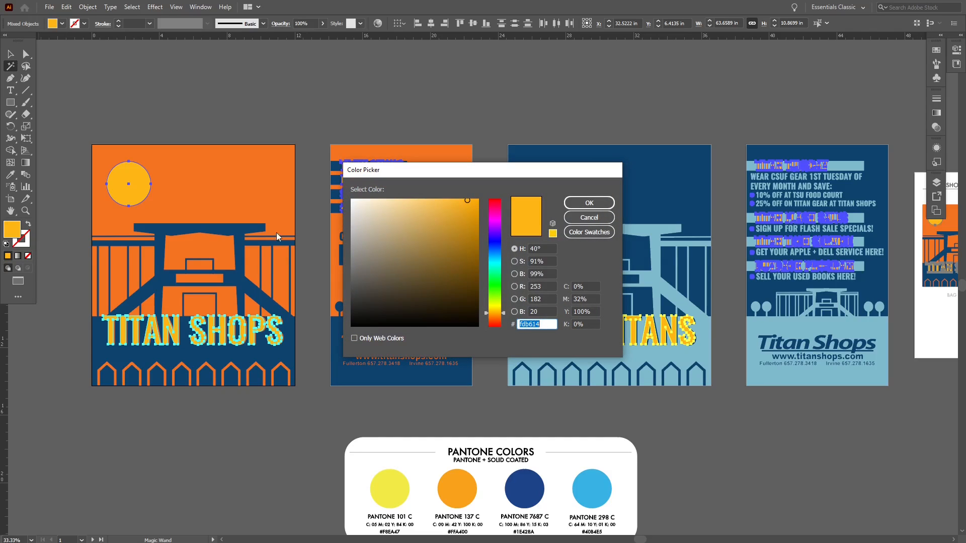
{"action": "mouse_move", "coordinate": [459, 208]}
{"action": "left_mouse_down"}
{"action": "mouse_move", "coordinate": [421, 209]}
{"action": "mouse_move", "coordinate": [416, 195]}
{"action": "mouse_move", "coordinate": [414, 269]}
{"action": "mouse_move", "coordinate": [395, 266]}
{"action": "mouse_move", "coordinate": [440, 203]}
{"action": "mouse_move", "coordinate": [421, 198]}
{"action": "left_mouse_up"}
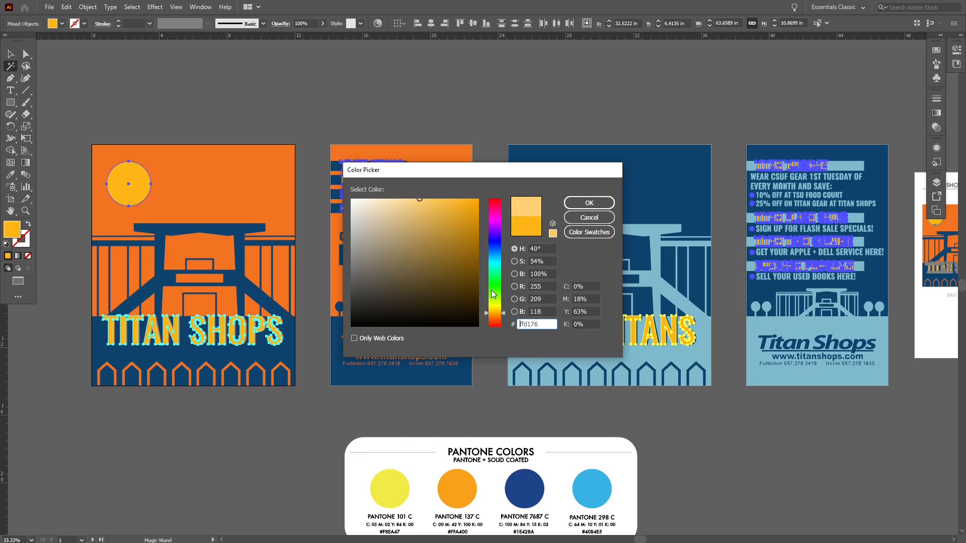
{"action": "left_click_drag", "start_coordinate": [502, 313], "coordinate": [502, 310]}
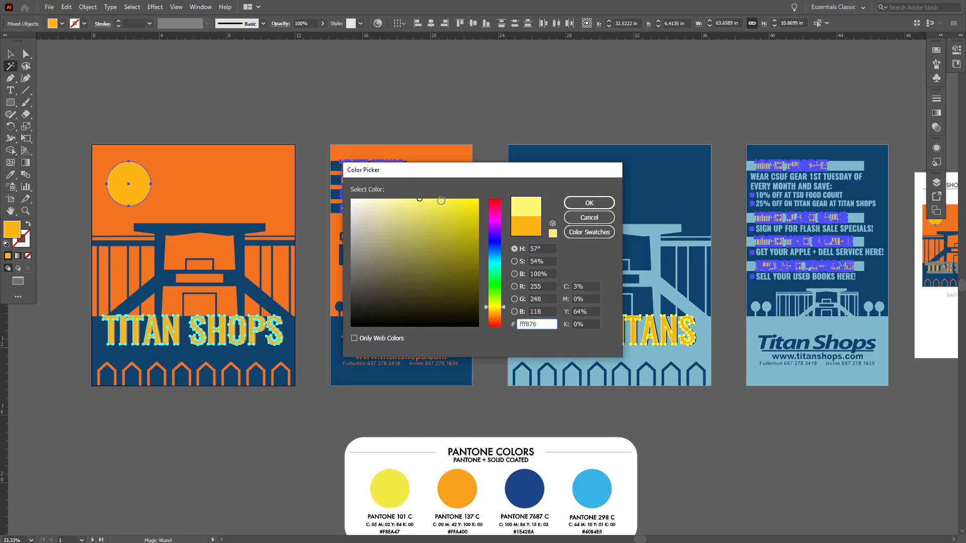
{"action": "mouse_move", "coordinate": [441, 200]}
{"action": "left_mouse_down"}
{"action": "mouse_move", "coordinate": [421, 216]}
{"action": "mouse_move", "coordinate": [413, 199]}
{"action": "mouse_move", "coordinate": [439, 194]}
{"action": "mouse_move", "coordinate": [413, 196]}
{"action": "mouse_move", "coordinate": [426, 196]}
{"action": "left_mouse_up"}
{"action": "left_click", "coordinate": [588, 203]}
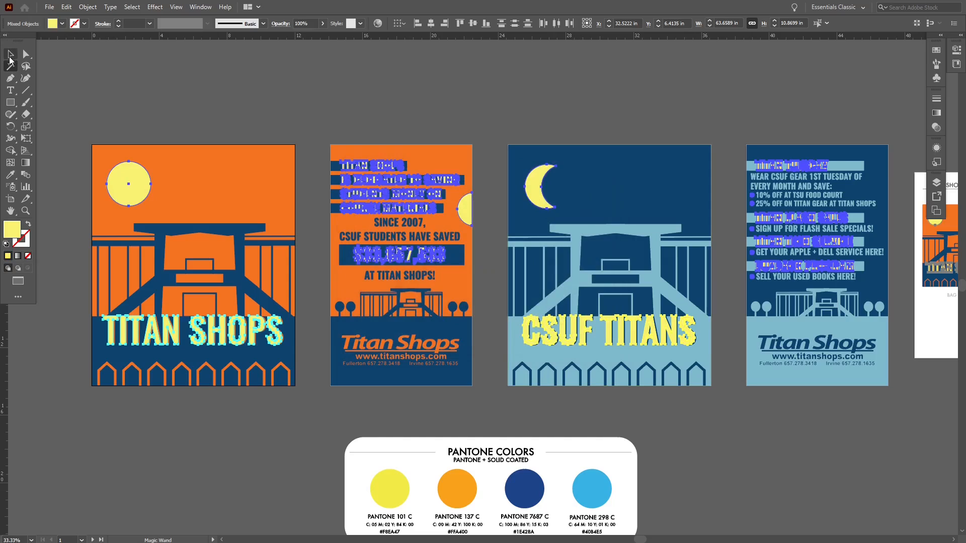
{"action": "left_click", "coordinate": [10, 57]}
{"action": "left_click", "coordinate": [209, 91]}
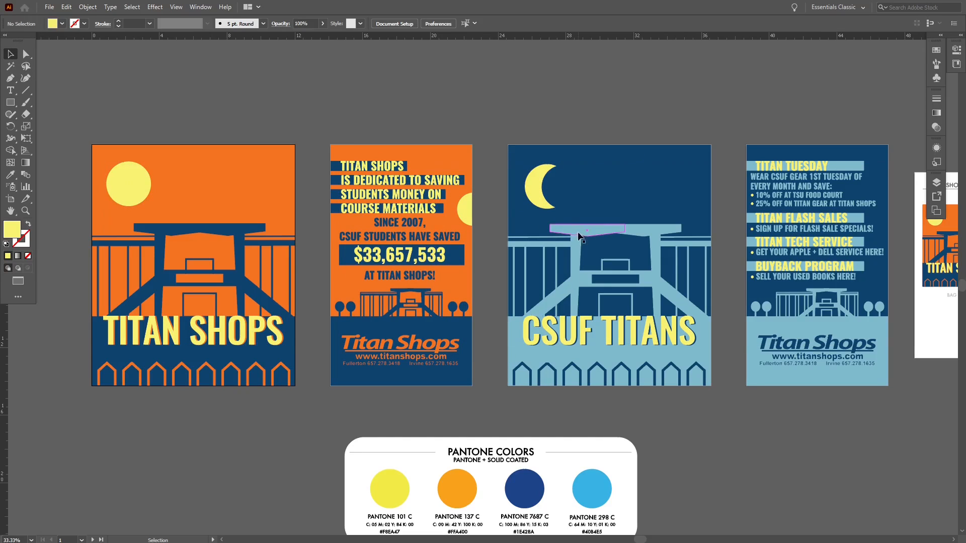
Select all pale-yellow artwork with the Magic Wand, set its fill to a fully saturated bright yellow in the Color Picker, and deselect.
{"action": "left_click", "coordinate": [139, 188]}
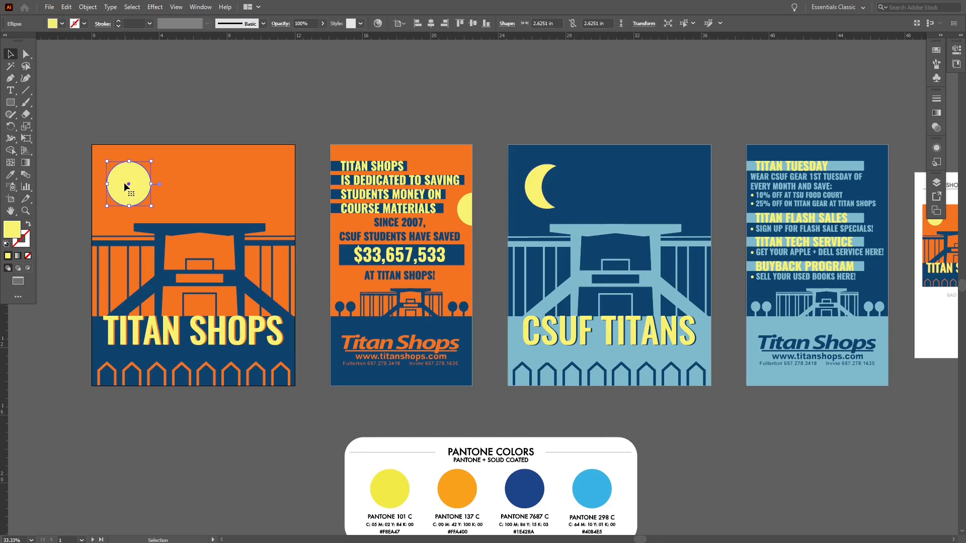
{"action": "left_click", "coordinate": [10, 65]}
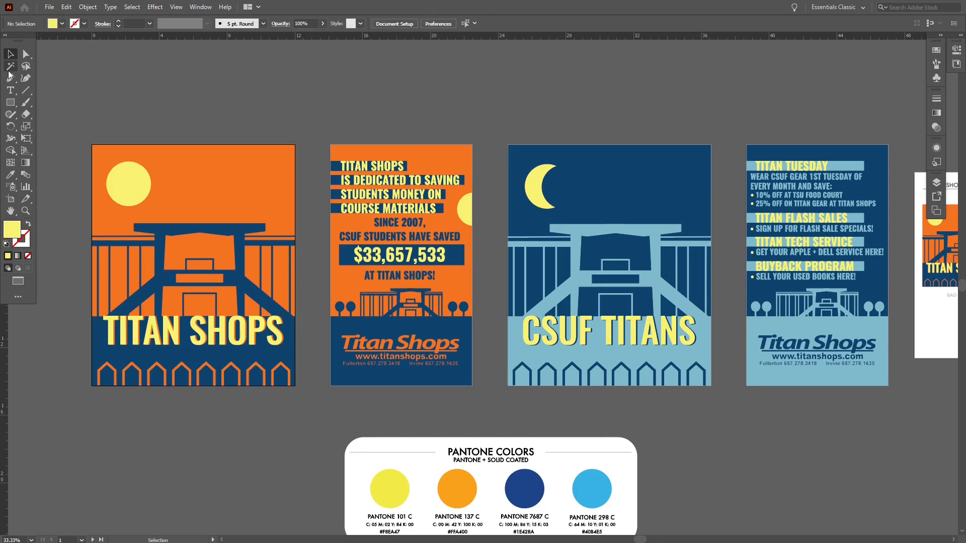
{"action": "left_click", "coordinate": [125, 187]}
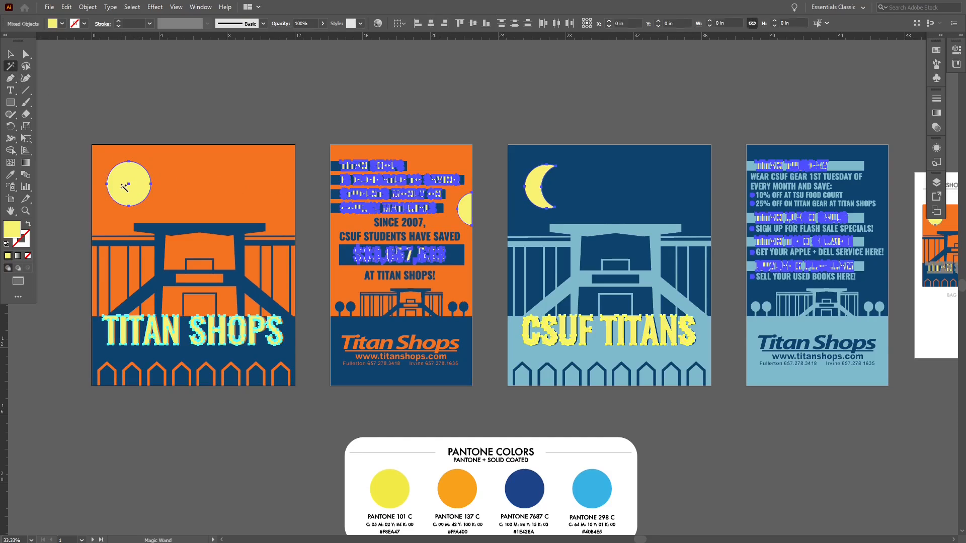
{"action": "double_click", "coordinate": [11, 233]}
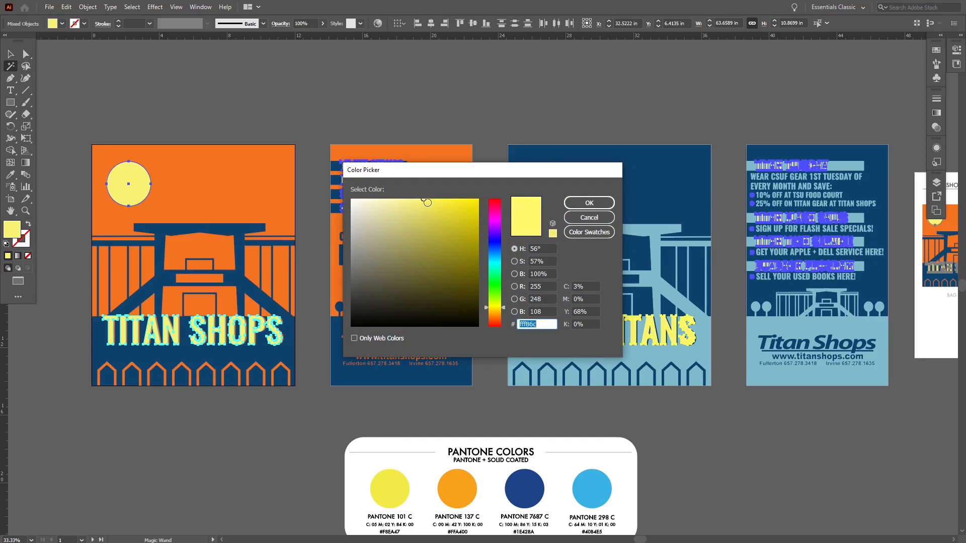
{"action": "mouse_move", "coordinate": [424, 200]}
{"action": "left_mouse_down"}
{"action": "mouse_move", "coordinate": [433, 210]}
{"action": "mouse_move", "coordinate": [437, 198]}
{"action": "mouse_move", "coordinate": [501, 197]}
{"action": "left_mouse_up"}
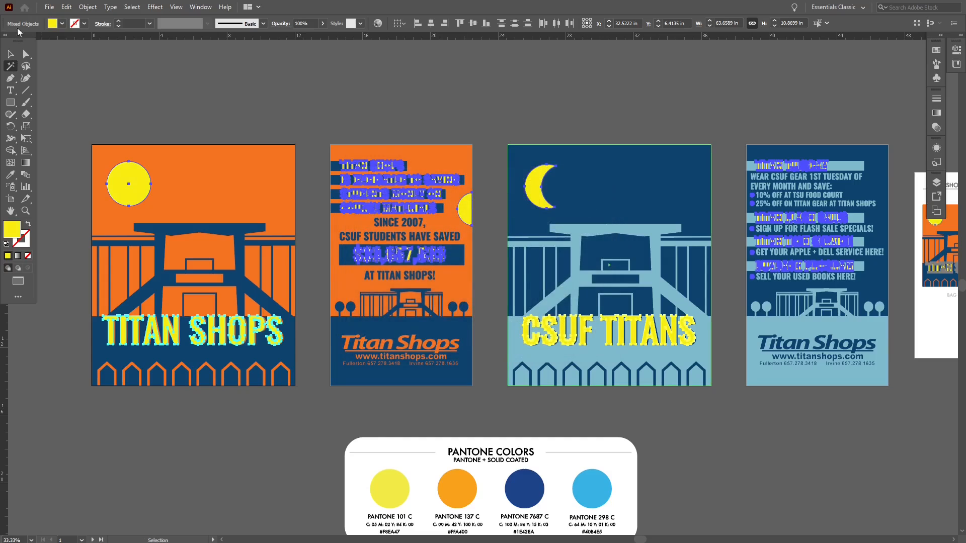
{"action": "left_click", "coordinate": [10, 55]}
{"action": "left_click", "coordinate": [136, 76]}
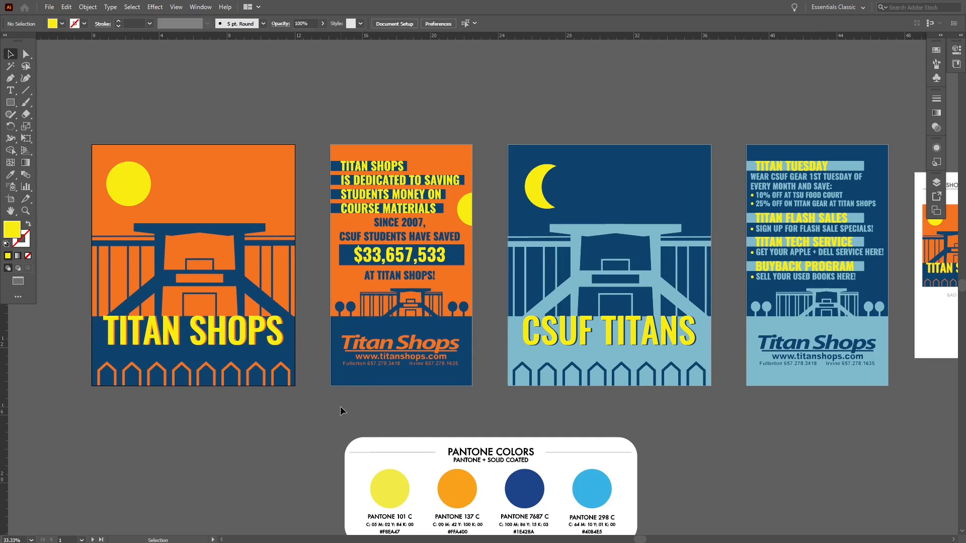
Select all orange artwork in the bag designs with the Magic Wand, shift its fill to a brighter, yellower orange in the Color Picker, and deselect.
{"action": "left_click", "coordinate": [269, 182]}
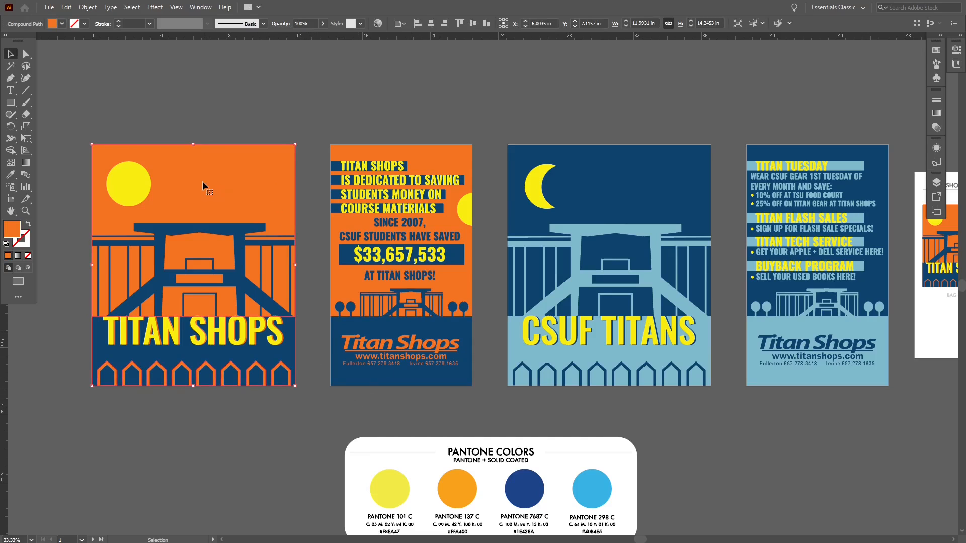
{"action": "left_click", "coordinate": [91, 77]}
{"action": "left_click", "coordinate": [10, 66]}
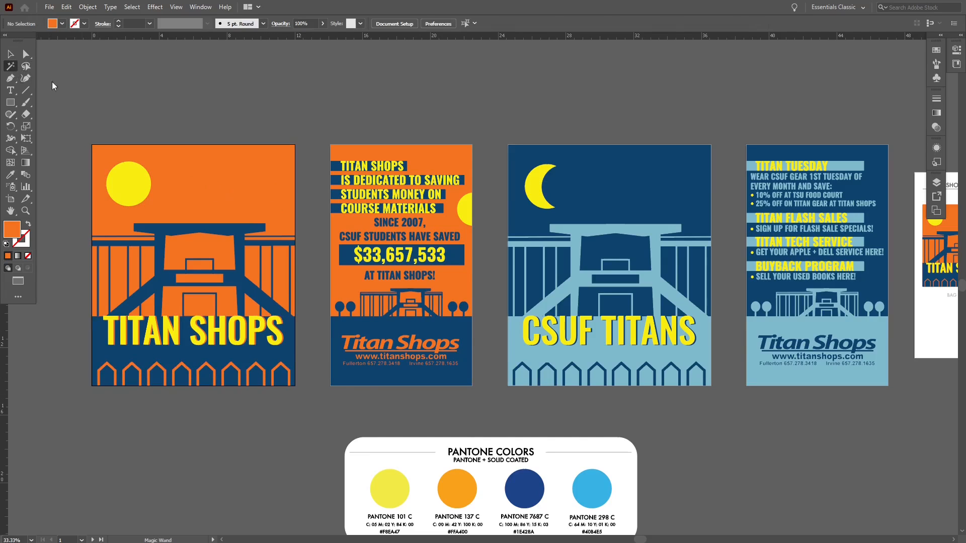
{"action": "left_click", "coordinate": [255, 162]}
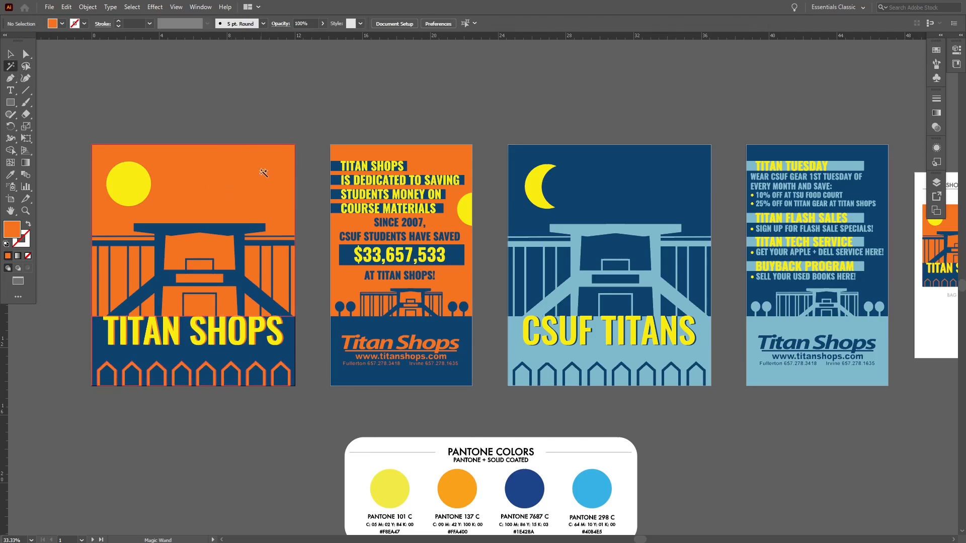
{"action": "double_click", "coordinate": [15, 235]}
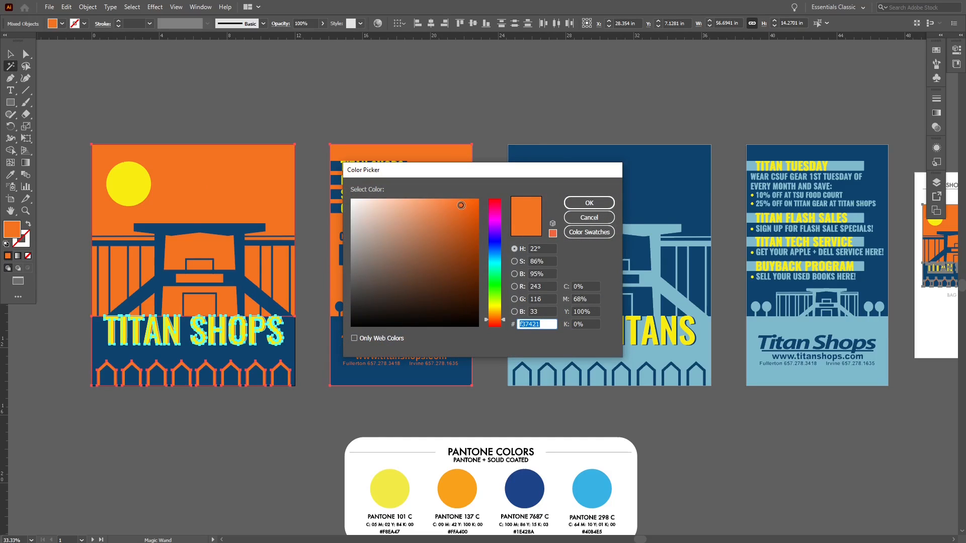
{"action": "left_click_drag", "start_coordinate": [460, 205], "coordinate": [436, 195]}
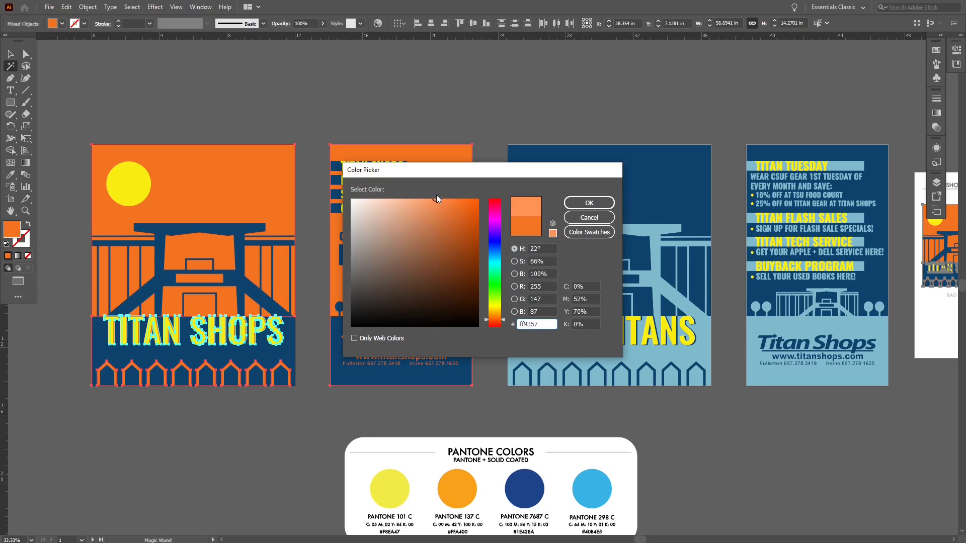
{"action": "left_click", "coordinate": [501, 318]}
{"action": "left_click_drag", "start_coordinate": [502, 320], "coordinate": [501, 320]}
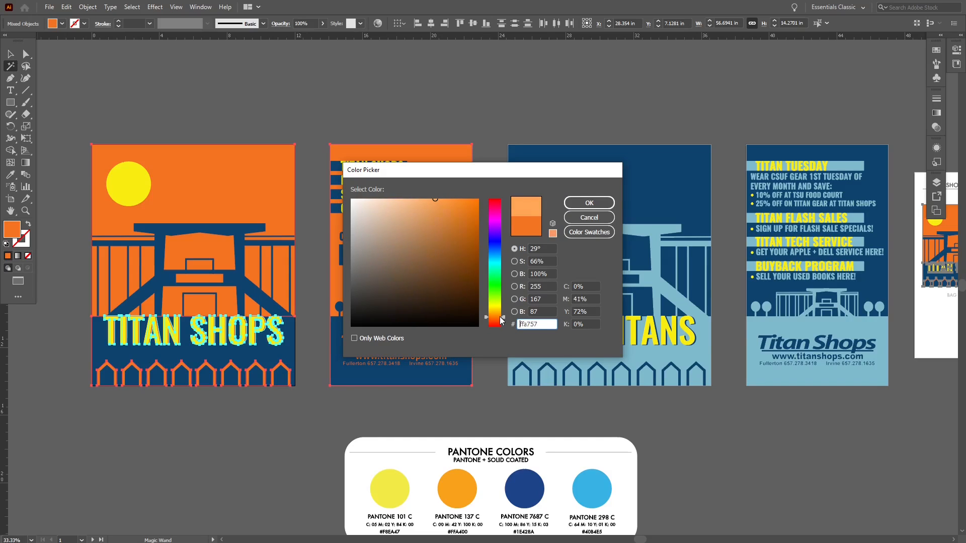
{"action": "mouse_move", "coordinate": [439, 197]}
{"action": "left_mouse_down"}
{"action": "mouse_move", "coordinate": [491, 202]}
{"action": "mouse_move", "coordinate": [459, 191]}
{"action": "mouse_move", "coordinate": [474, 192]}
{"action": "left_mouse_up"}
{"action": "left_click", "coordinate": [589, 203]}
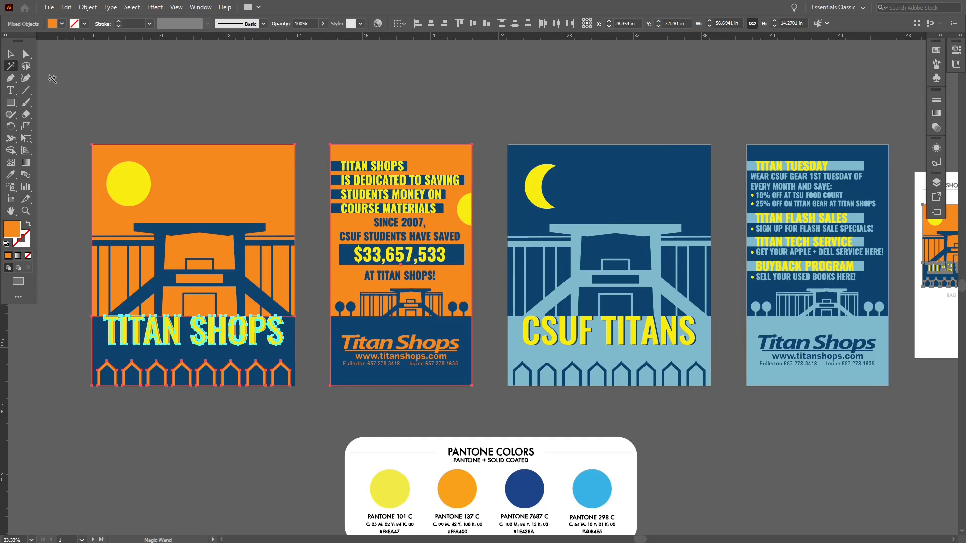
{"action": "left_click", "coordinate": [10, 54]}
{"action": "left_click", "coordinate": [151, 92]}
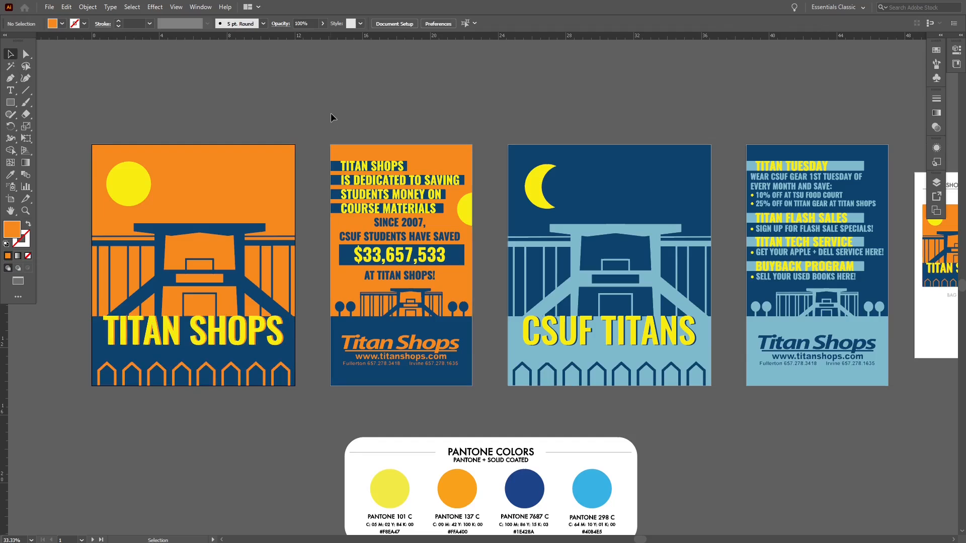
Hide the PMS Color layer that holds the Pantone and New Colors to Swap cards.
{"action": "left_click_drag", "start_coordinate": [339, 118], "coordinate": [325, 113]}
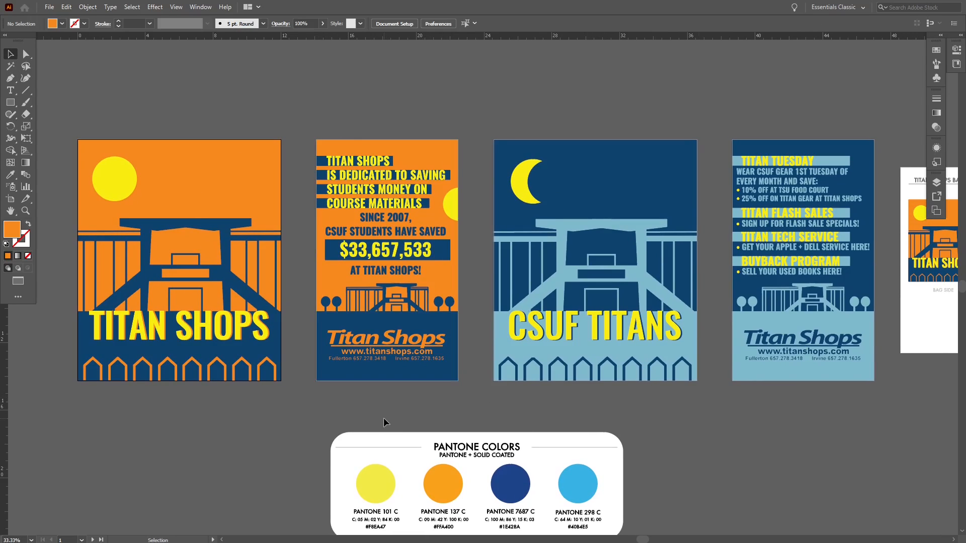
{"action": "key", "text": "space"}
{"action": "left_click_drag", "start_coordinate": [380, 429], "coordinate": [382, 435]}
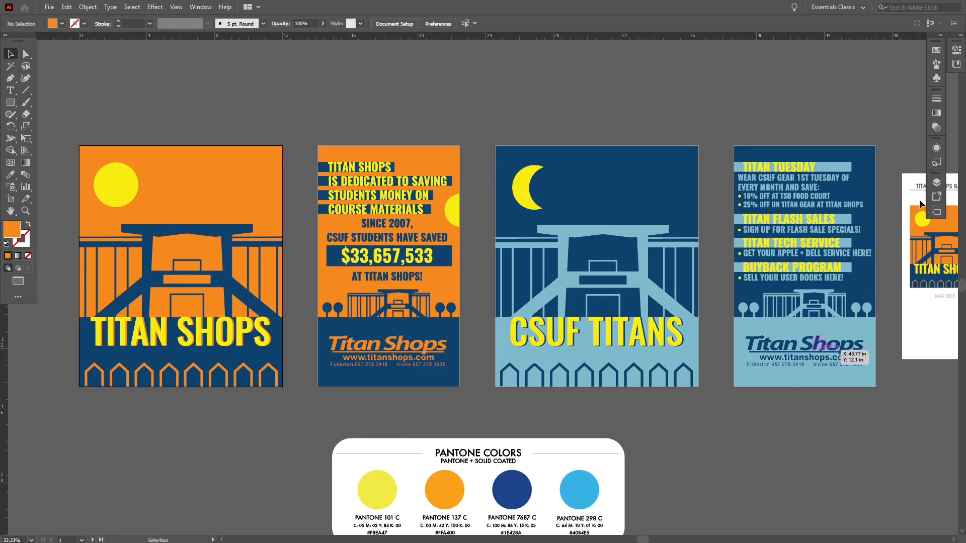
{"action": "left_click", "coordinate": [936, 182]}
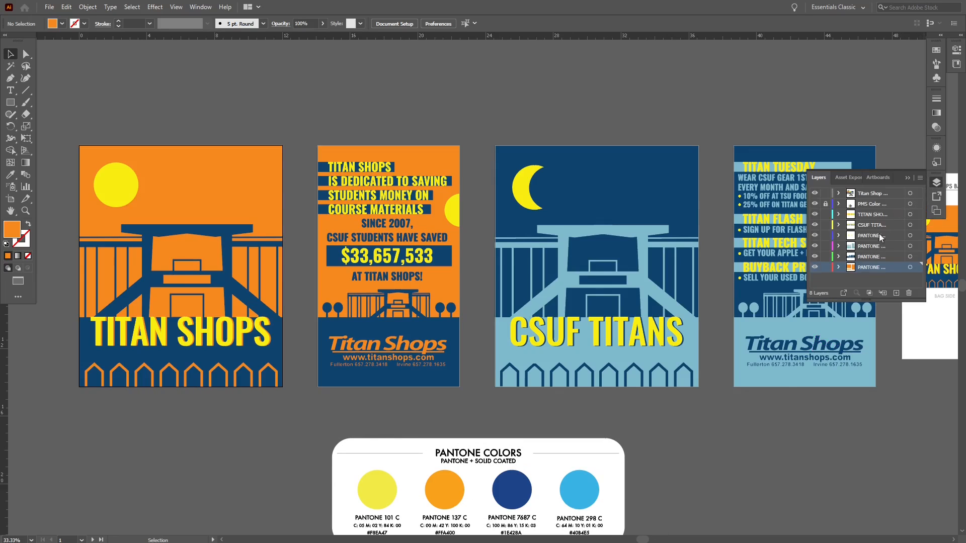
{"action": "left_click", "coordinate": [816, 203]}
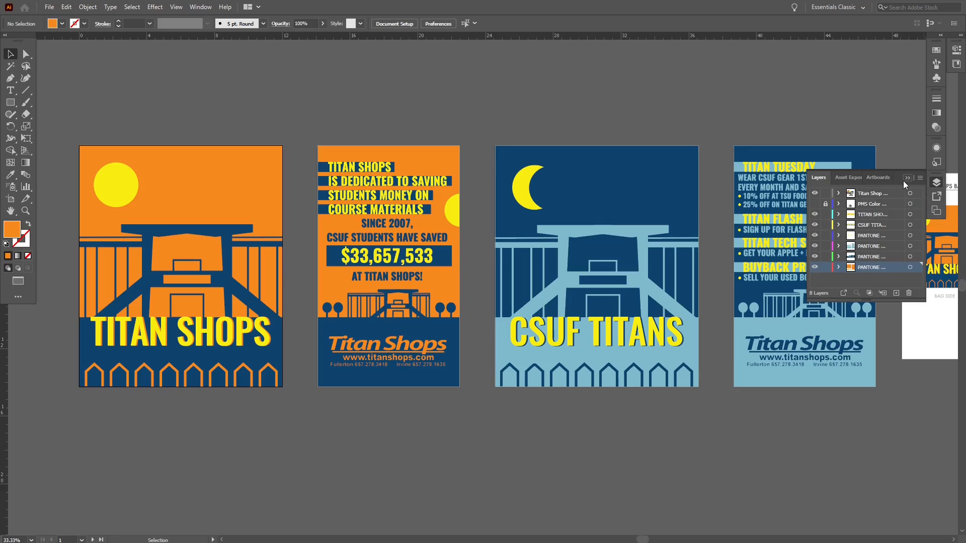